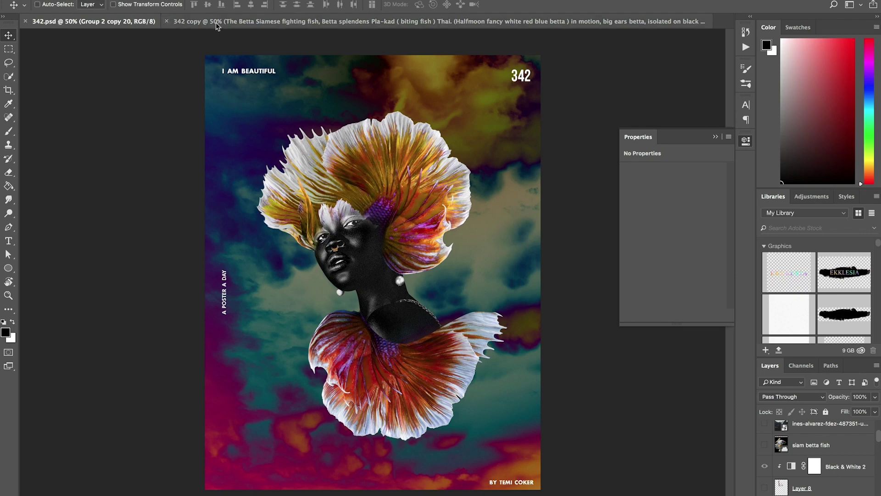
Step: Switch to the 342 copy document and toggle the cloud, portrait and betta layers' visibility
left_click(192, 21)
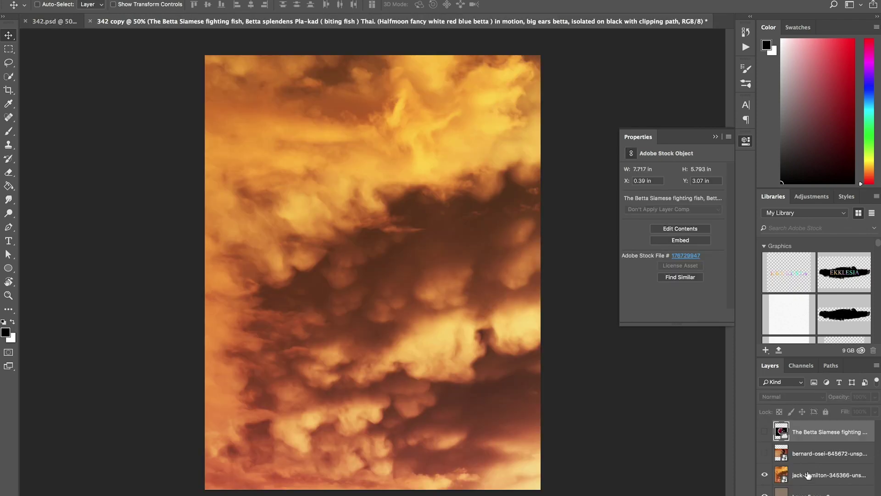
left_click(765, 476)
left_click(765, 475)
left_click(764, 453)
left_click(764, 432)
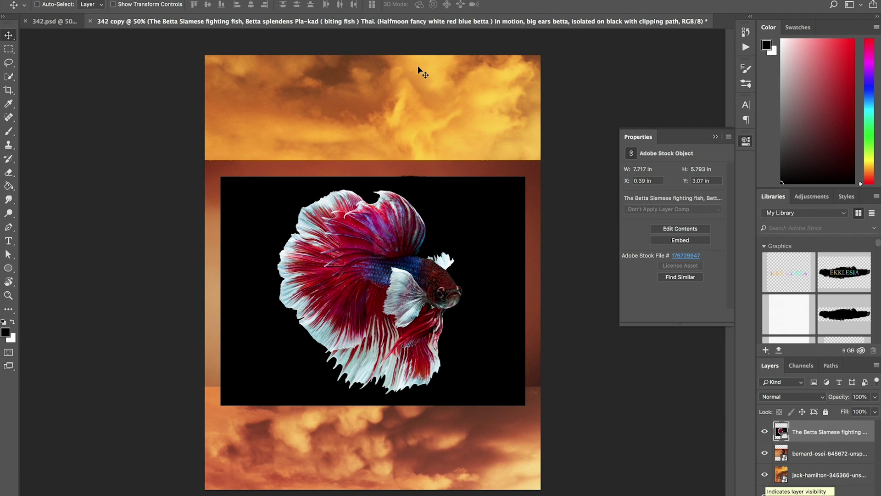
left_click(54, 21)
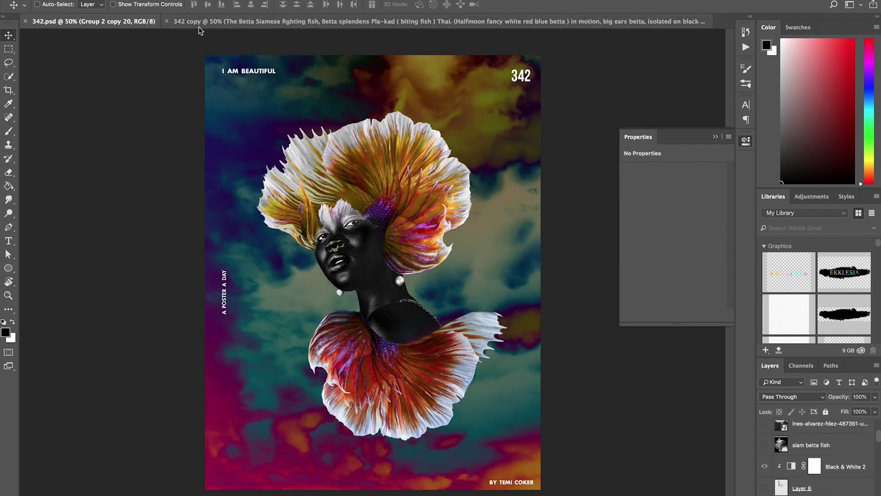
left_click(286, 21)
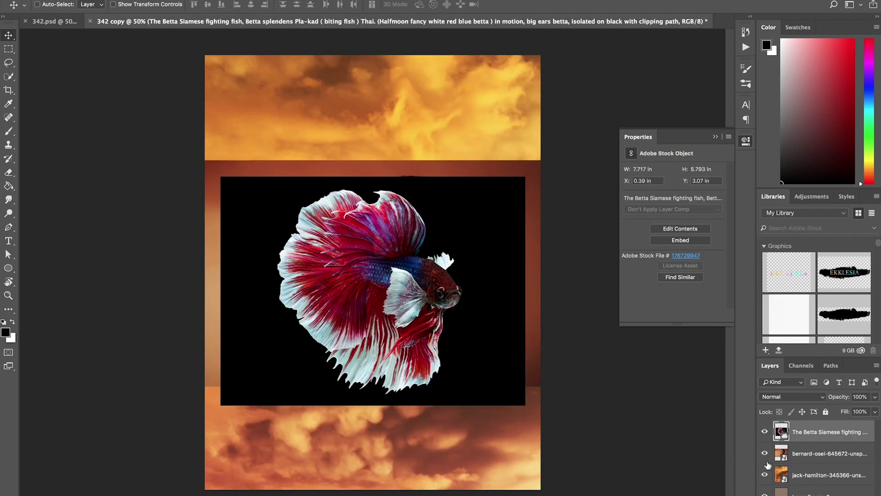
left_click(765, 474)
left_click(765, 431)
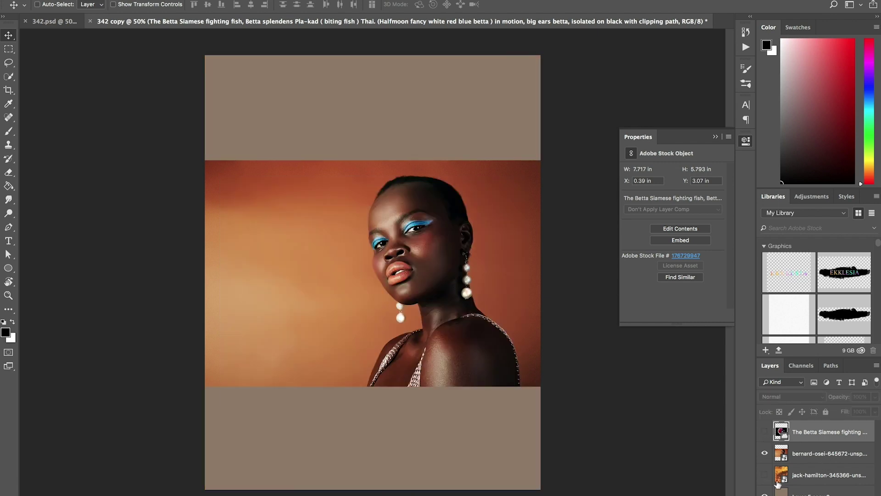
left_click(801, 457)
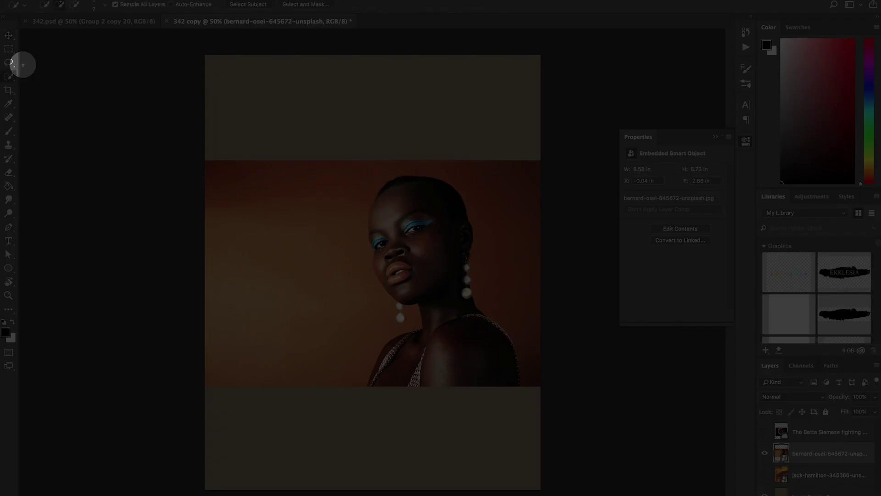
Step: Choose Quick Selection and open Select and Mask with the Overlay view
left_click(8, 77)
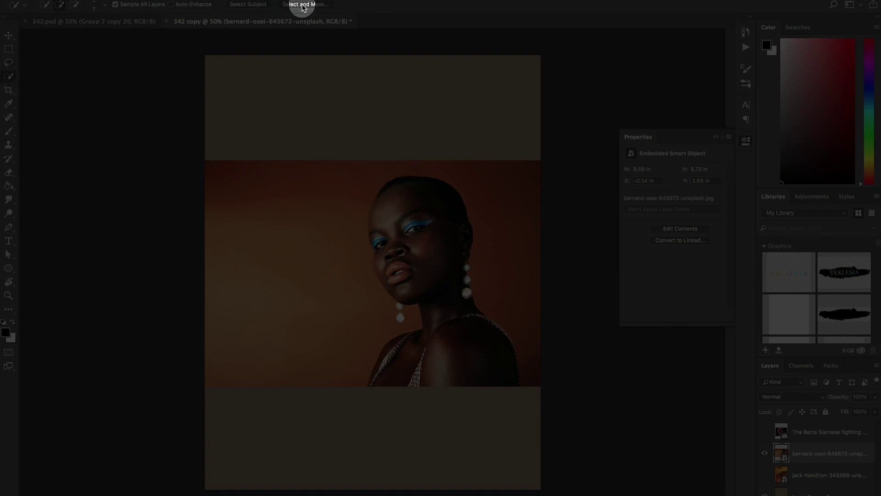
left_click(277, 5)
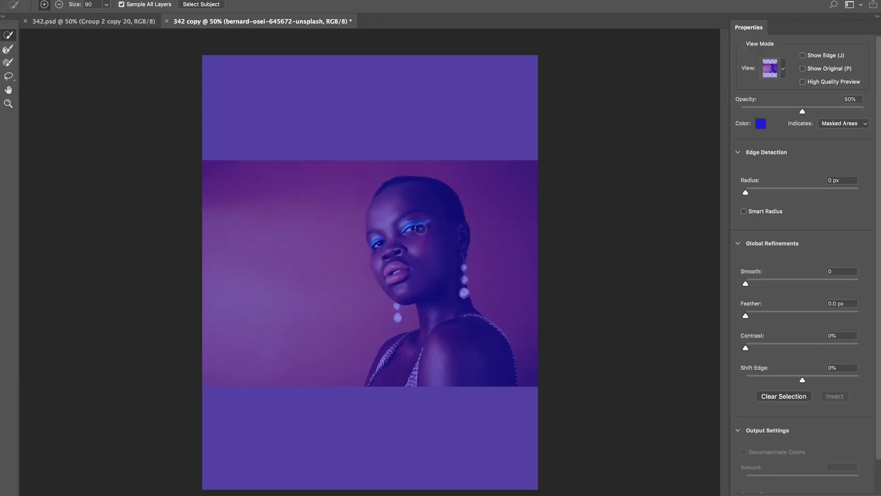
left_click(783, 67)
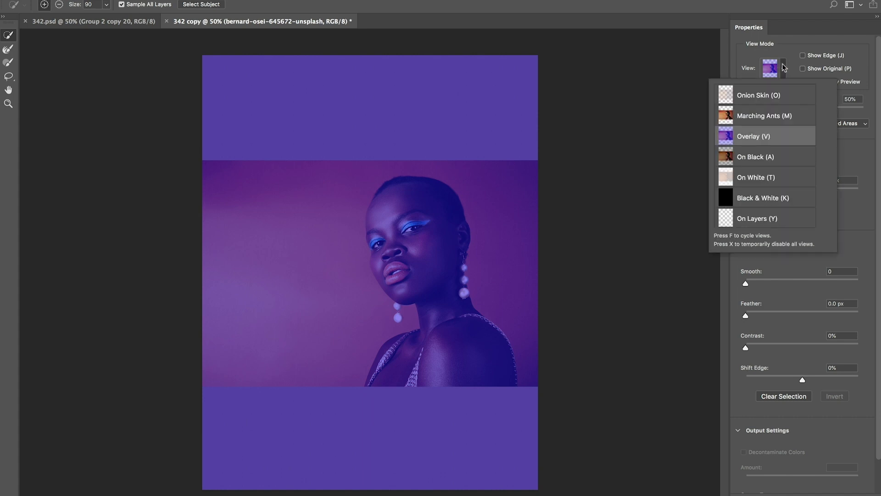
left_click(868, 165)
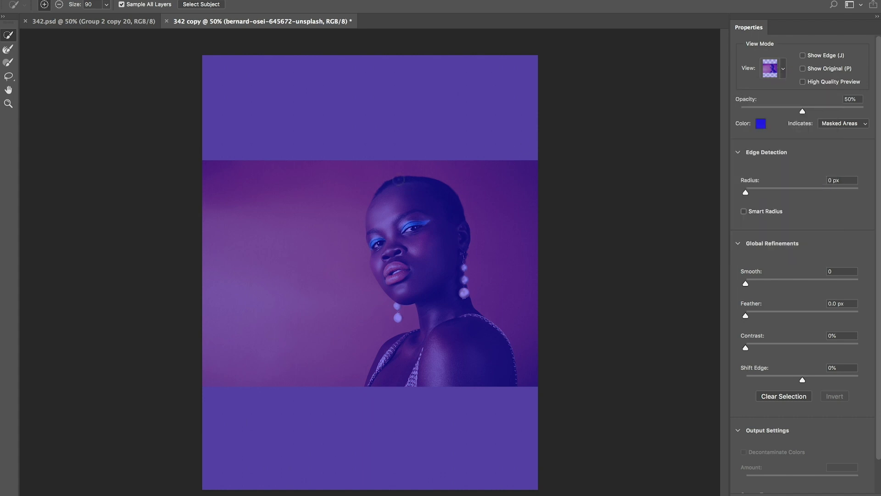
Step: Brush the woman's head, face, left cheek and shoulder into the selection
mouse_move(394, 195)
left_mouse_down()
mouse_move(431, 204)
mouse_move(422, 255)
left_mouse_up()
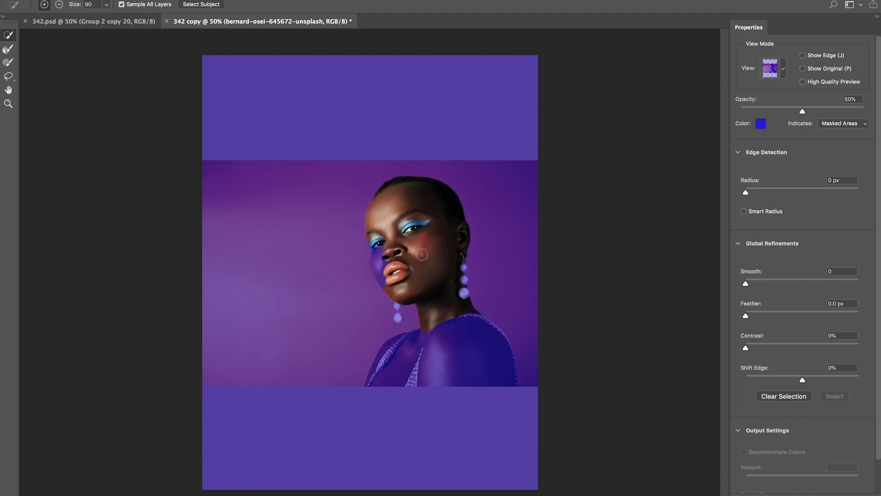
left_click(383, 255)
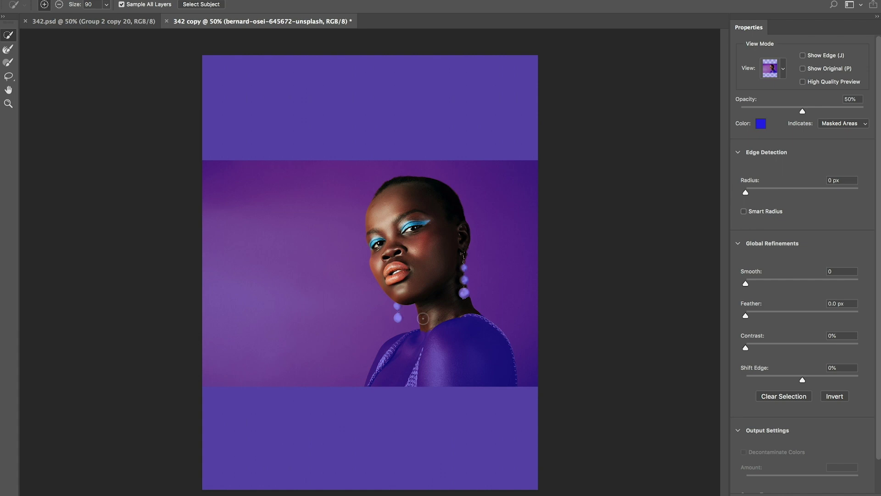
left_click(460, 337)
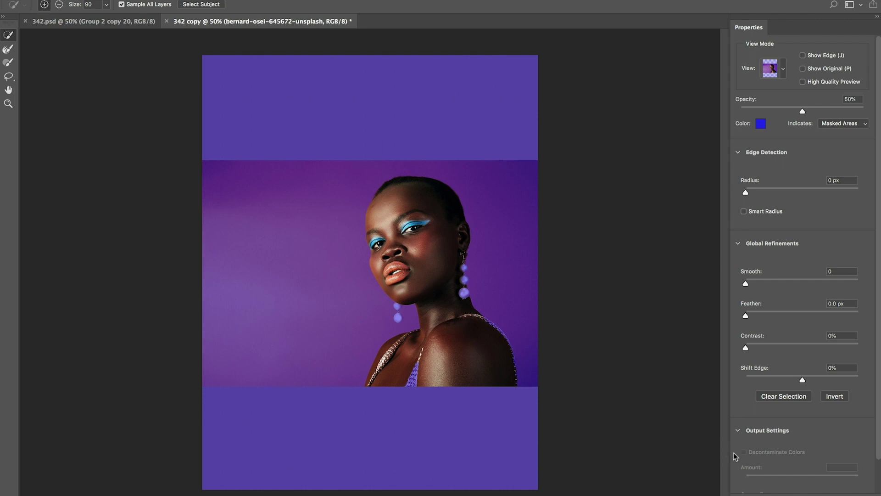
Step: Accept the selection, compare with the finished poster, and reopen Select and Mask zoomed in
left_click(852, 494)
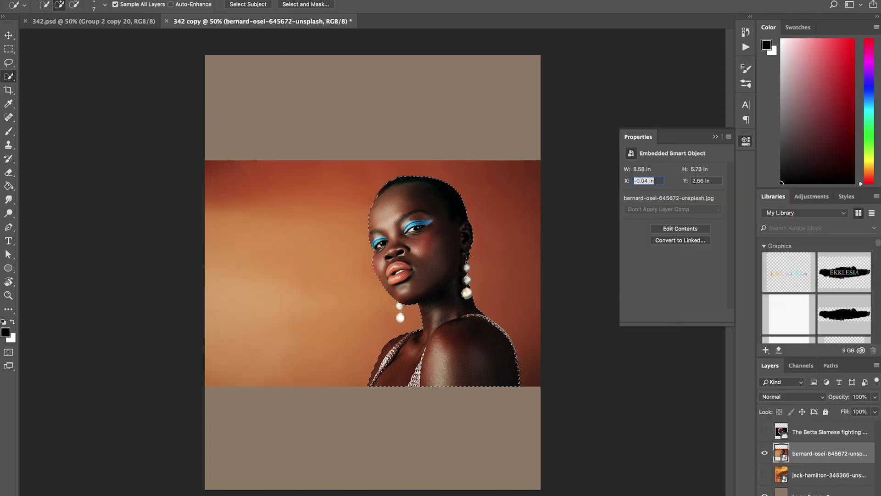
left_click(119, 23)
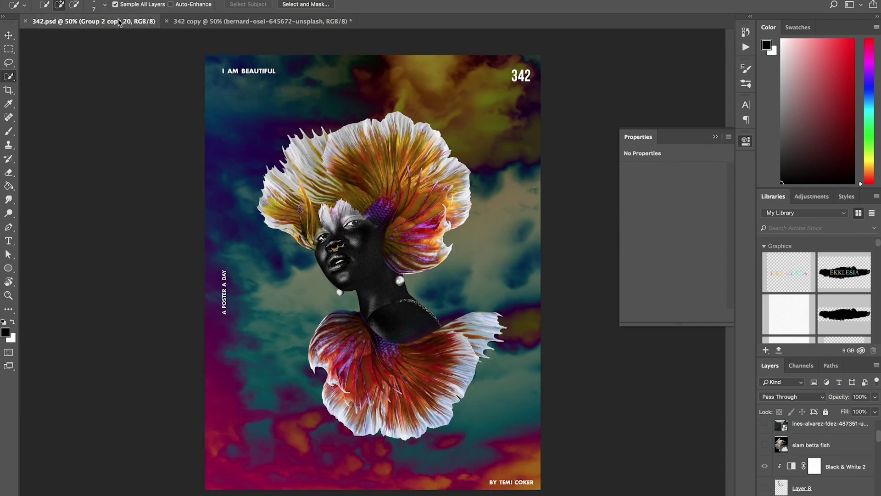
left_click(257, 21)
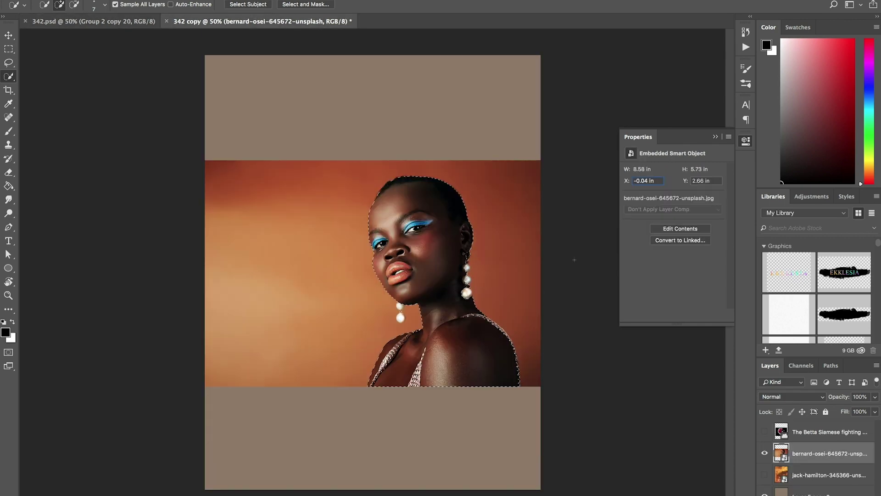
left_click(322, 6)
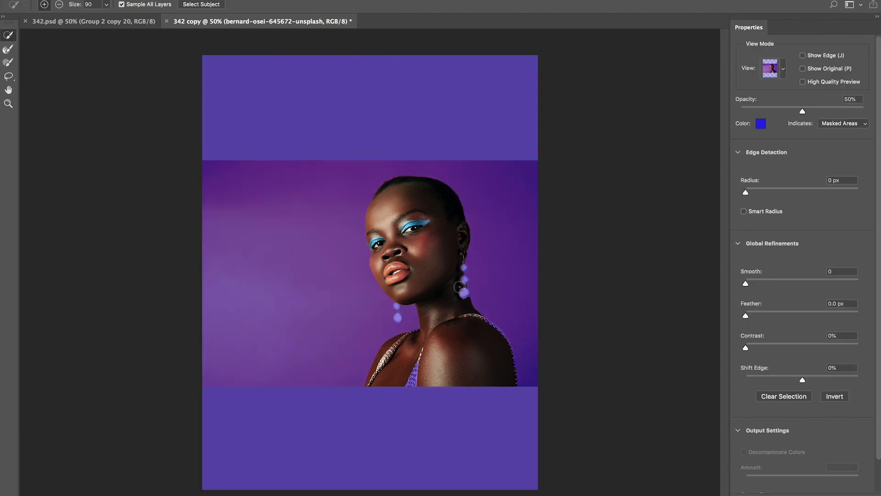
scroll(458, 287, "up", 5)
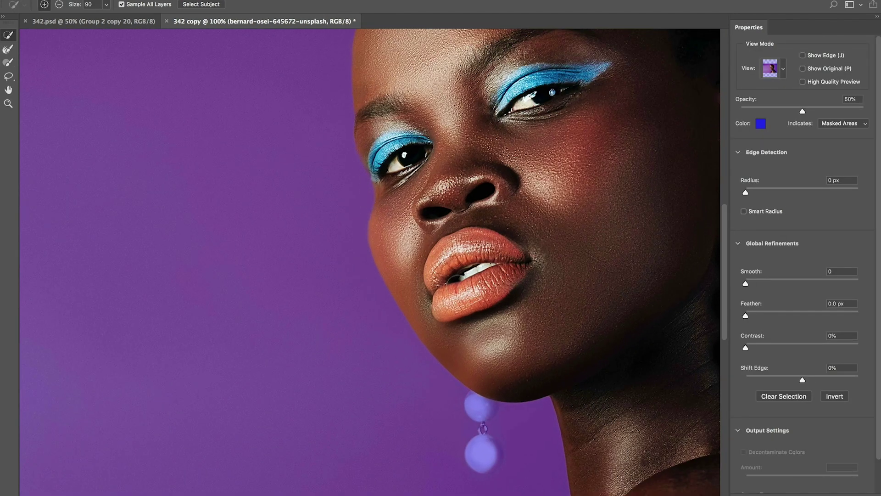
scroll(458, 287, "right", 5)
Step: With a smaller brush, add both earrings' beads and remove stray background near the chin
key("bracketleft")
key("bracketleft")
key("bracketleft")
key("bracketleft")
key("bracketleft")
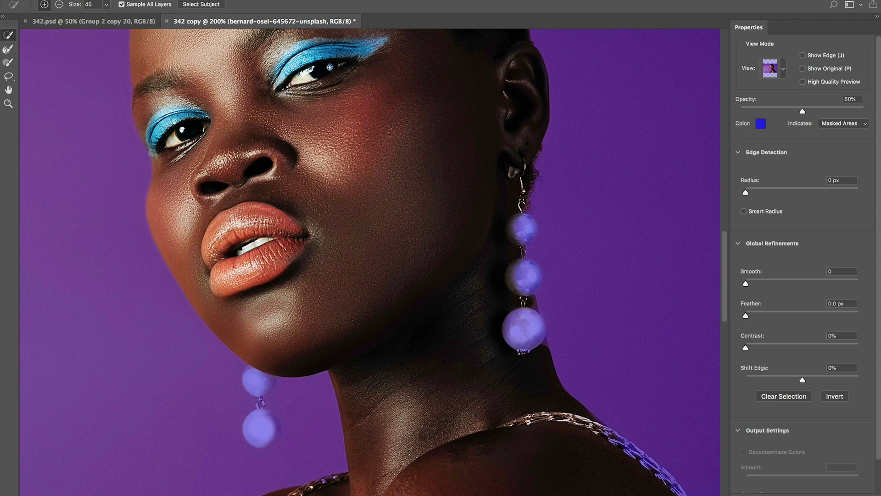
left_click(524, 327)
left_click(528, 282)
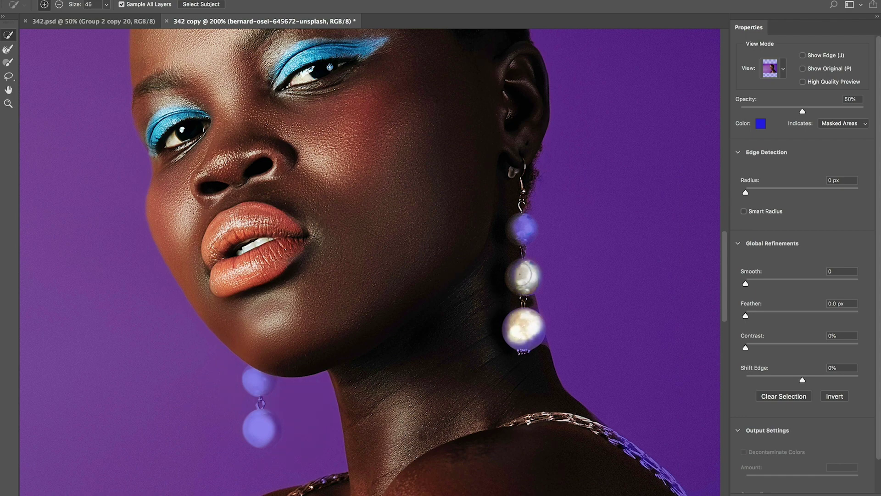
left_click(522, 227)
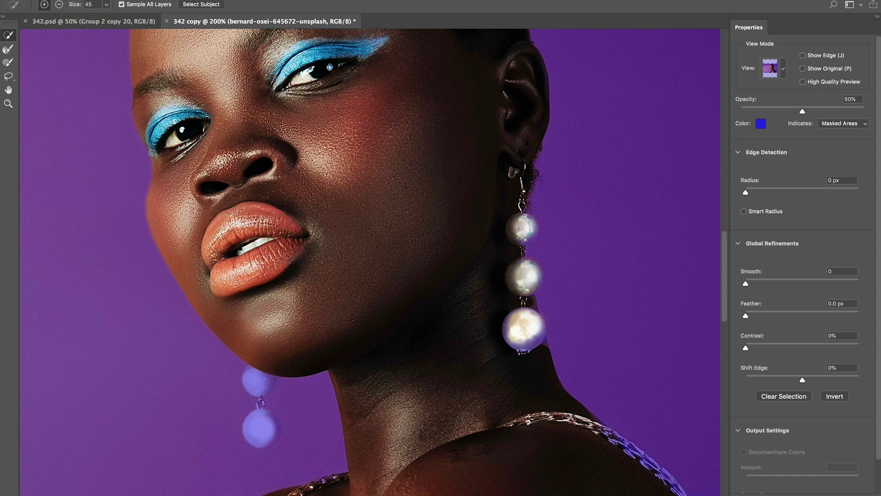
left_click(260, 385)
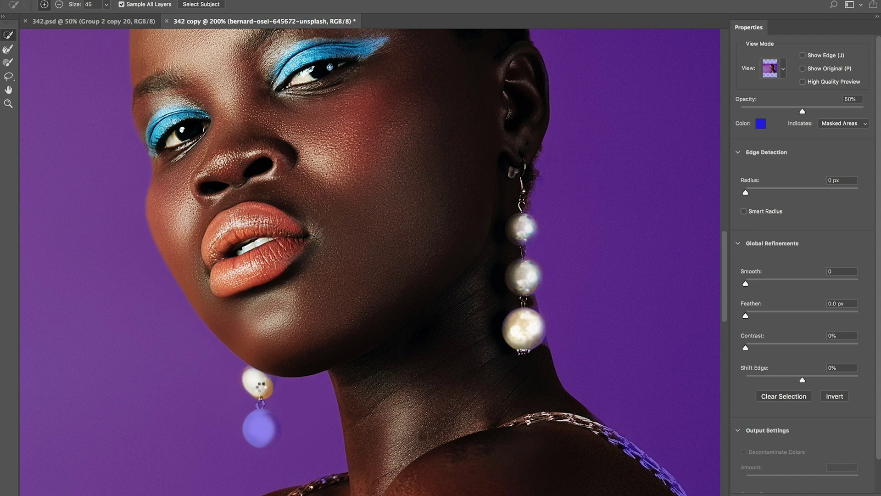
key("bracketleft")
key("bracketleft")
left_click(261, 426)
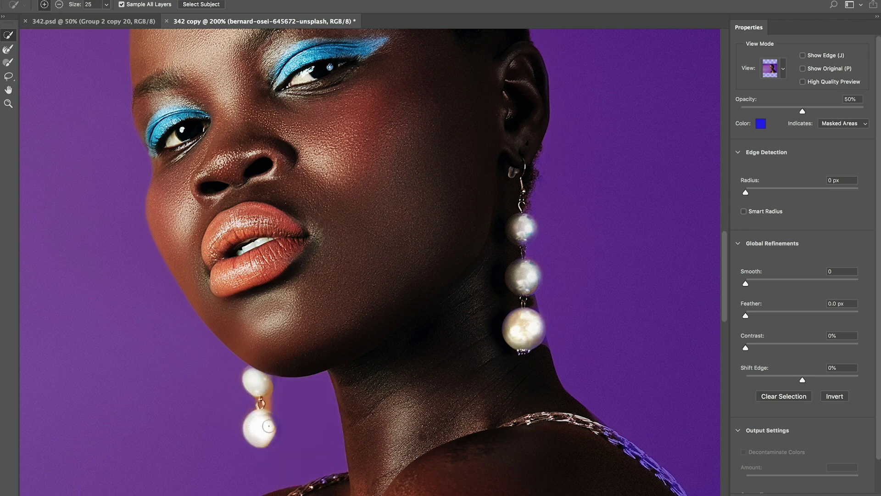
left_click(275, 441, "alt")
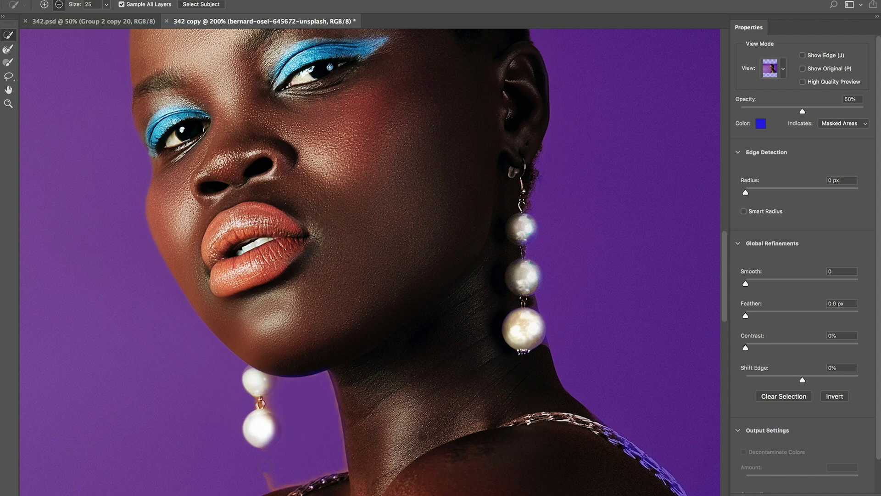
Step: Try the Refine Edge Brush, set Output To Selection, and apply the result
key("r")
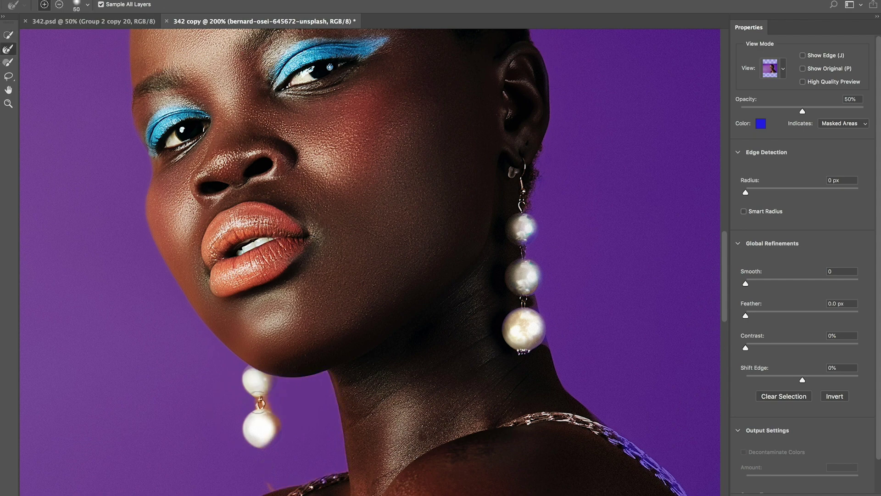
key("w")
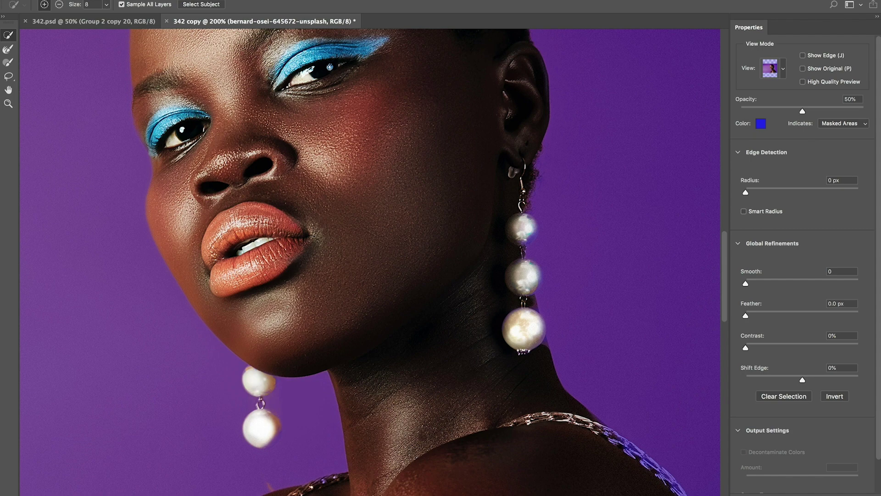
scroll(764, 429, "down", 2)
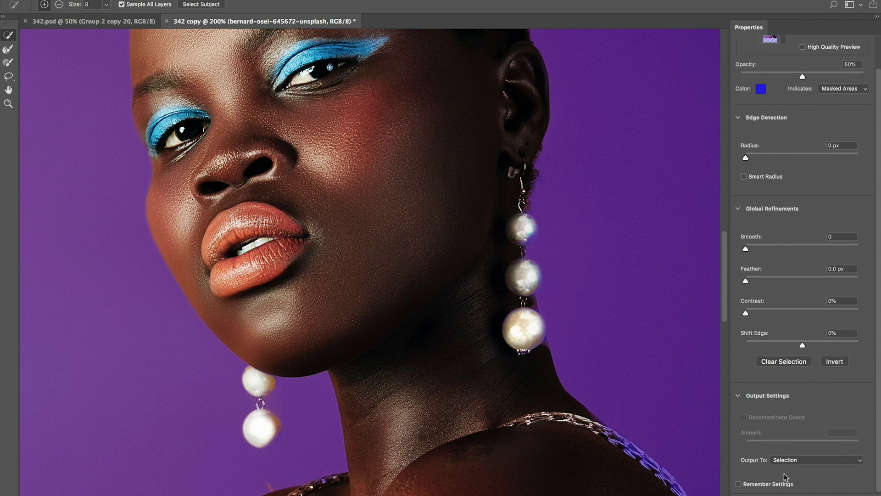
left_click(786, 461)
left_click(786, 460)
key("Escape")
Step: Copy the selected woman onto a new layer and hide the original photo
key("ctrl+minus")
key("ctrl+minus")
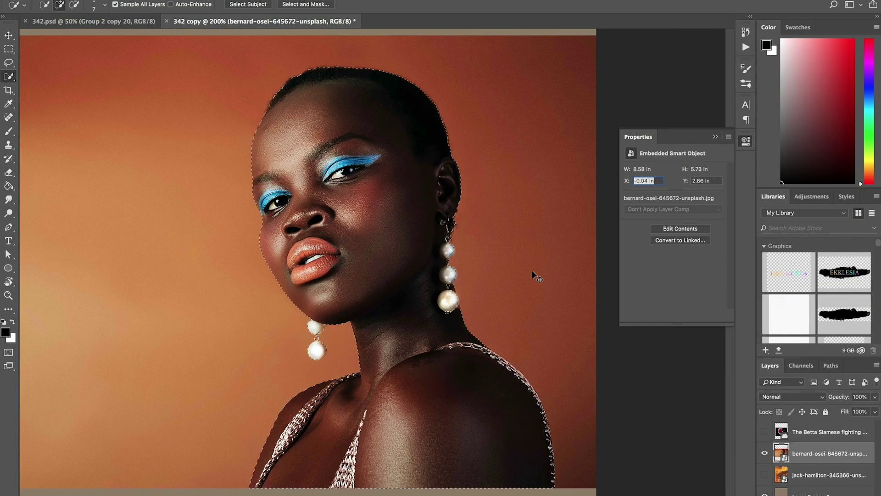
key("ctrl+minus")
right_click(402, 230)
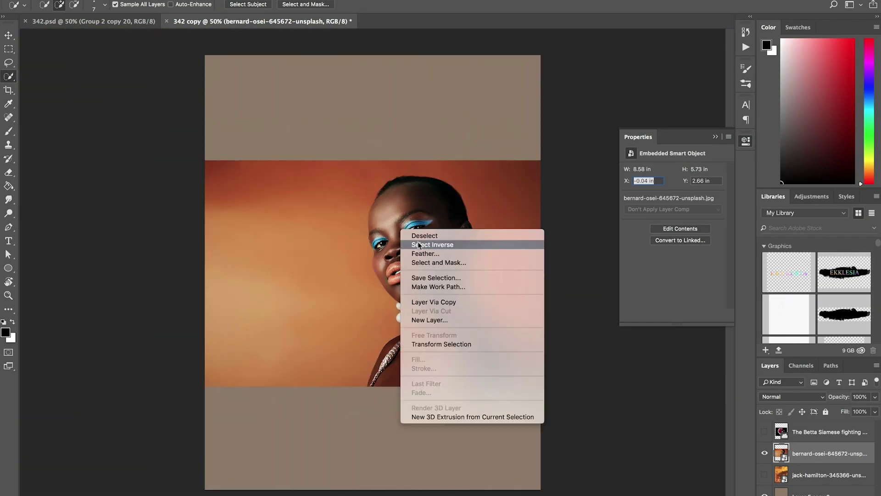
left_click(443, 301)
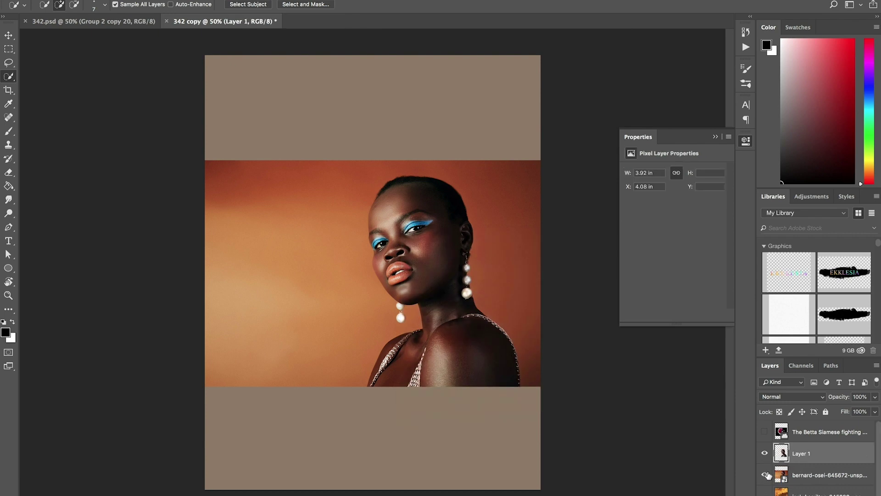
left_click(765, 474)
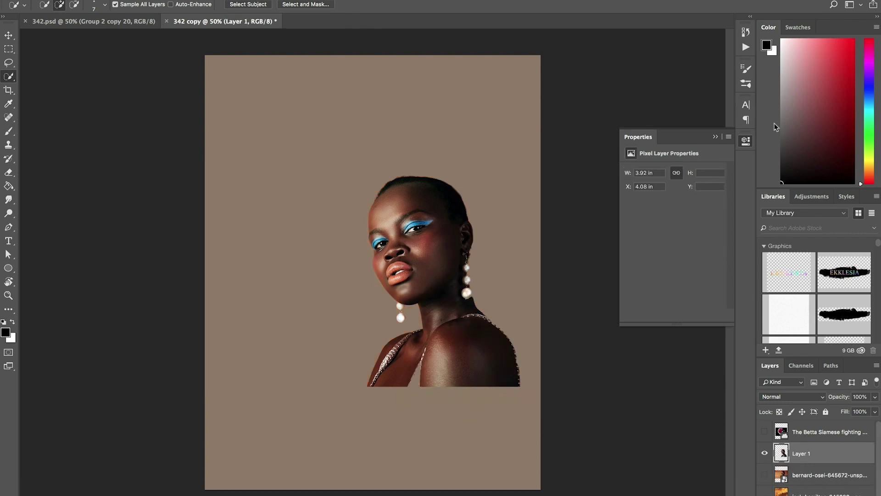
Step: Add a Black & White adjustment clipped to the woman, with Reds at -69
left_click(810, 198)
left_click(806, 234)
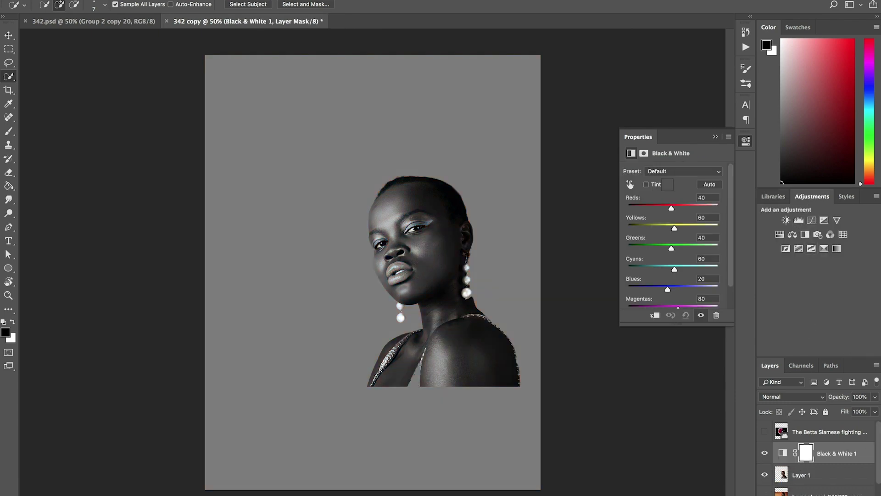
left_click(831, 459, "alt")
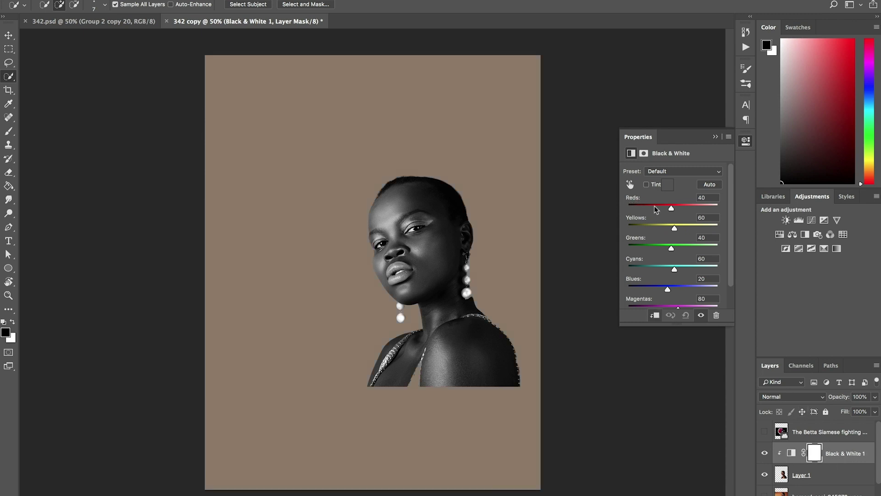
left_click(764, 453)
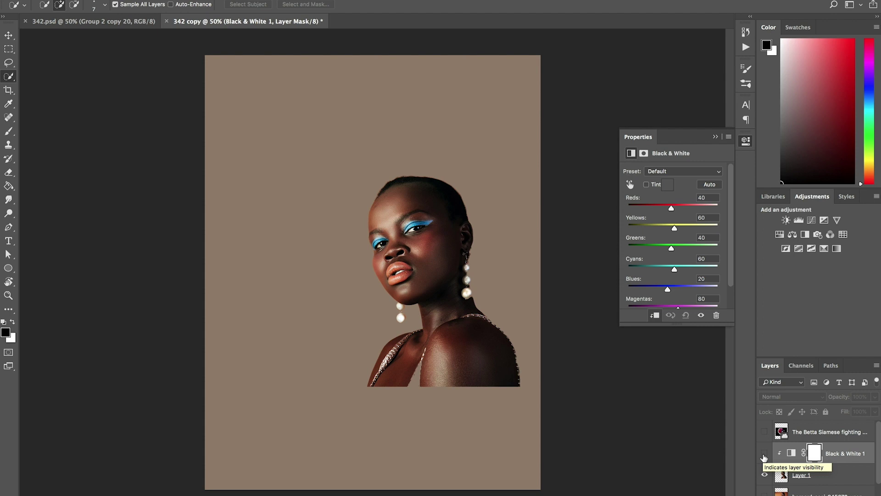
left_click(765, 454)
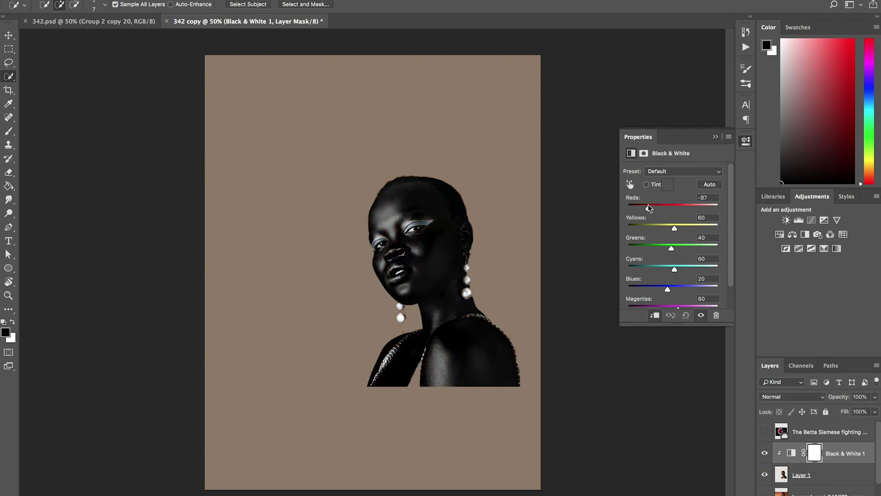
left_click_drag(649, 208, 652, 208)
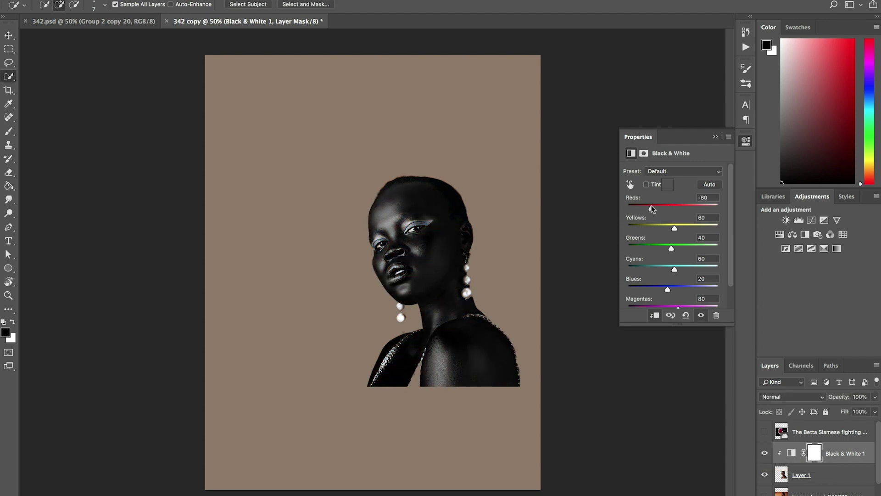
left_click(715, 136)
Step: Show the Betta layer, Select Subject on the fish, and copy it to a new layer
key("v")
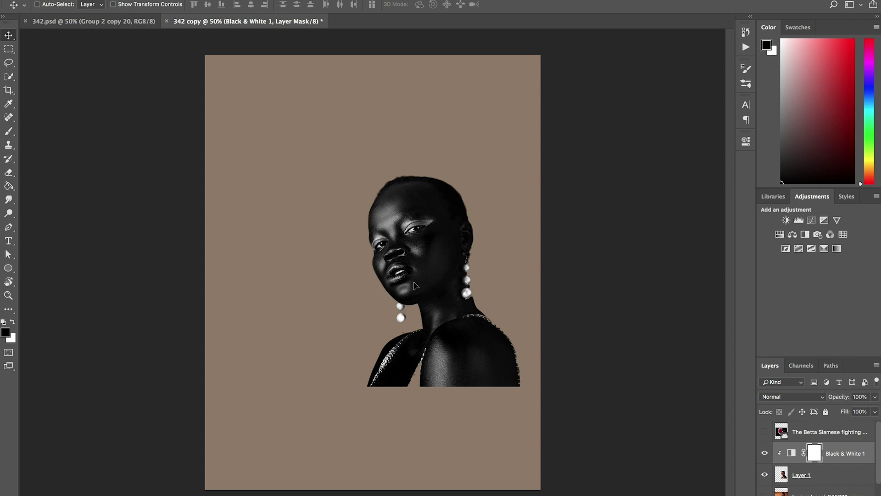
left_click(764, 432)
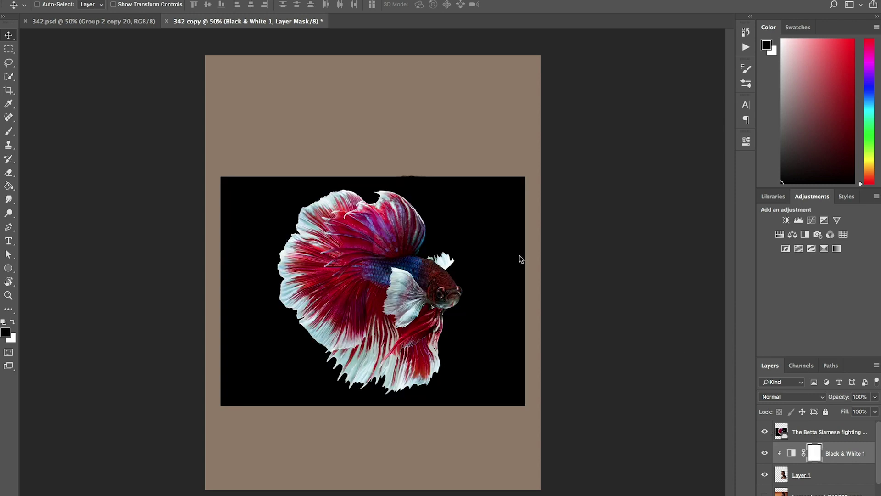
left_click(6, 78)
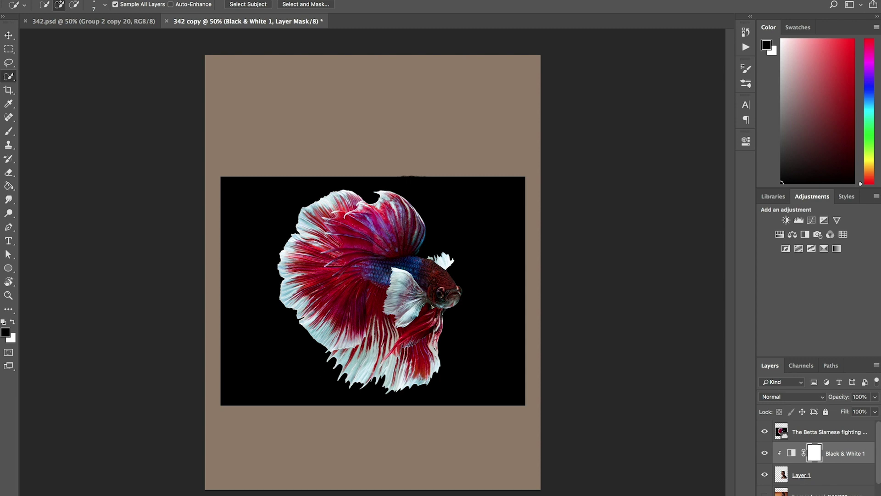
left_click(822, 436)
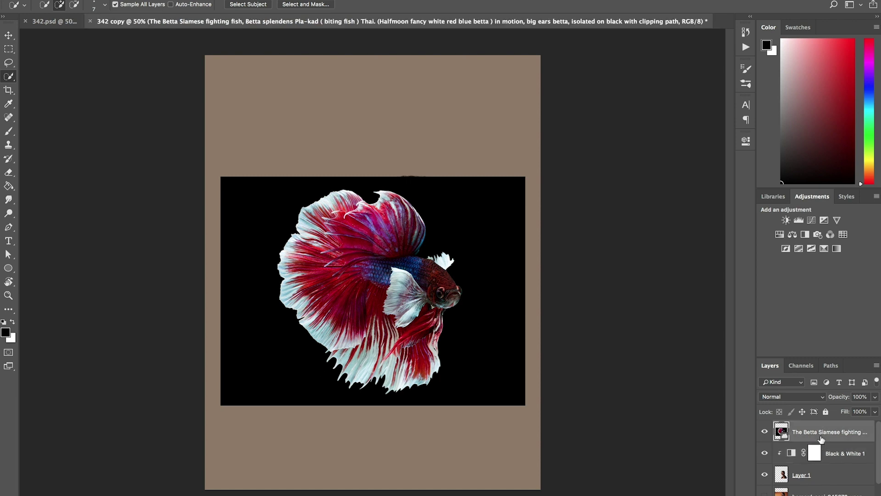
left_click(244, 6)
right_click(375, 290)
left_click(423, 362)
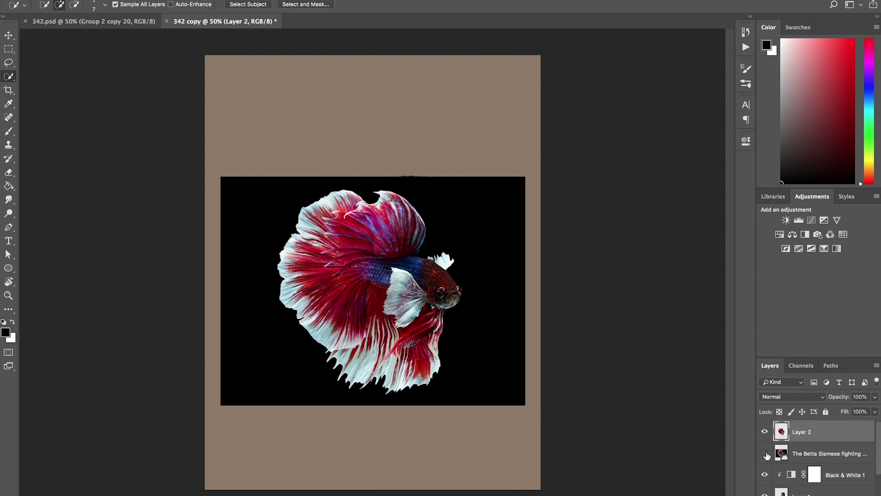
Step: Hide the fish photo and Layer 2, show the orange cloud sky, and select the woman's layers
left_click(765, 453)
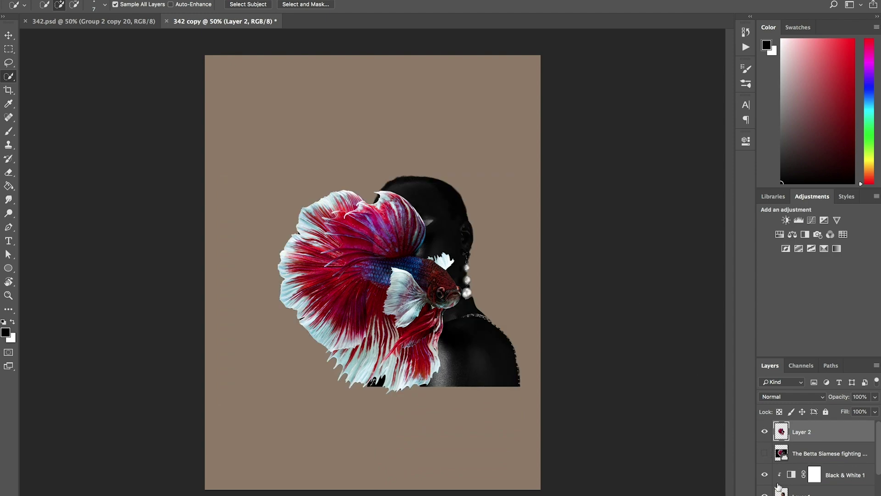
scroll(789, 490, "down", 2)
left_click(765, 492)
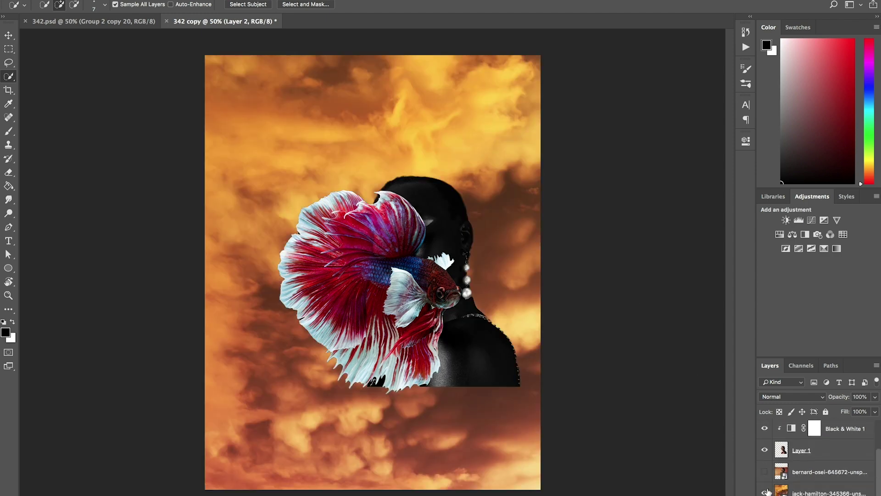
scroll(801, 458, "up", 2)
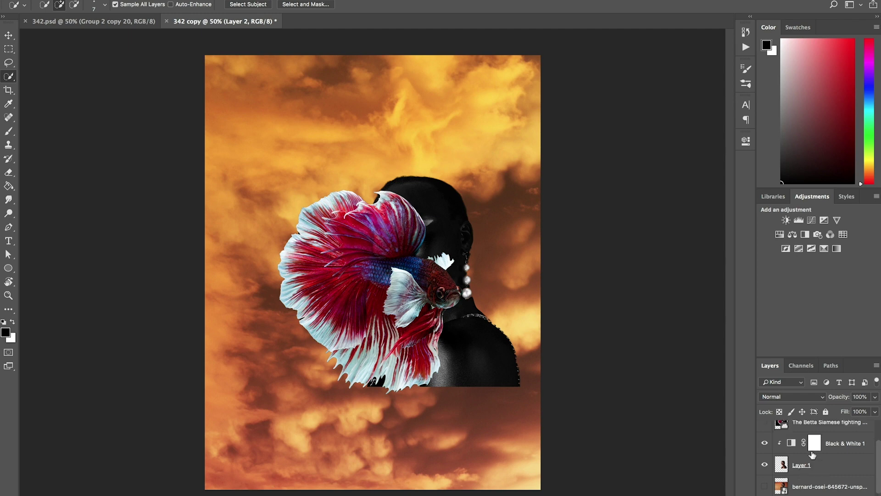
left_click(765, 432)
left_click(840, 491)
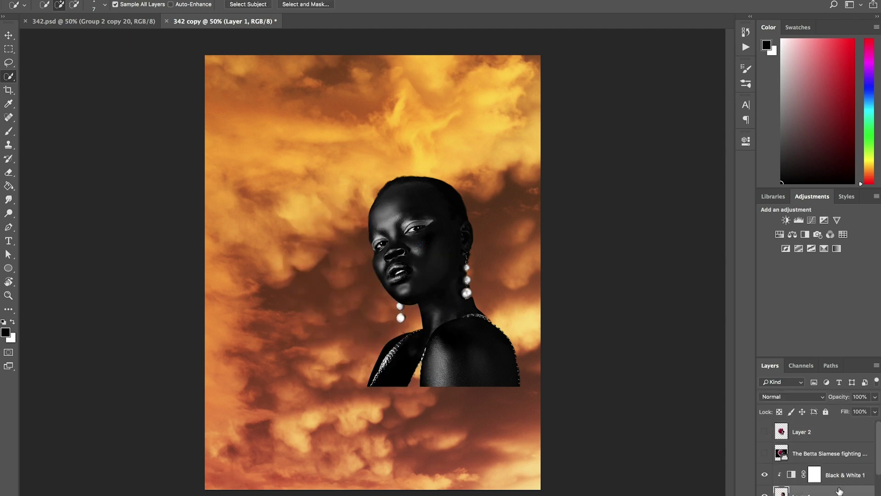
left_click(842, 477, "shift")
Step: Shift the woman left and move the fish down from her head to her neck
key("v")
left_click_drag(422, 328, 375, 344)
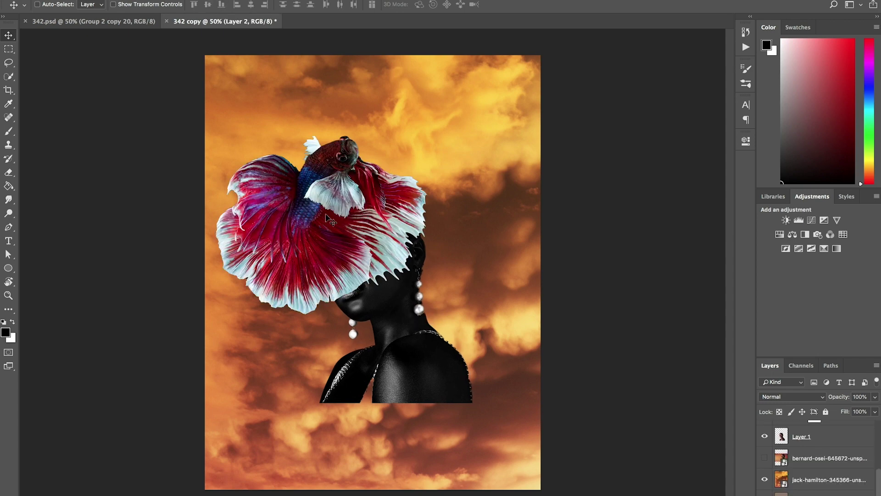
left_click_drag(327, 216, 412, 389)
scroll(822, 452, "up", 3)
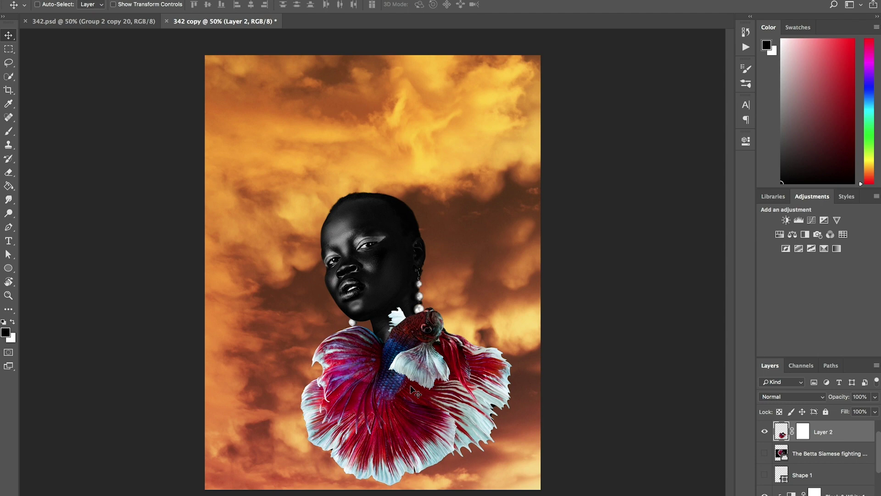
key("Return")
Step: Paint out the fish head over her neck on its mask with a 700-pixel brush
left_click(805, 433)
key("b")
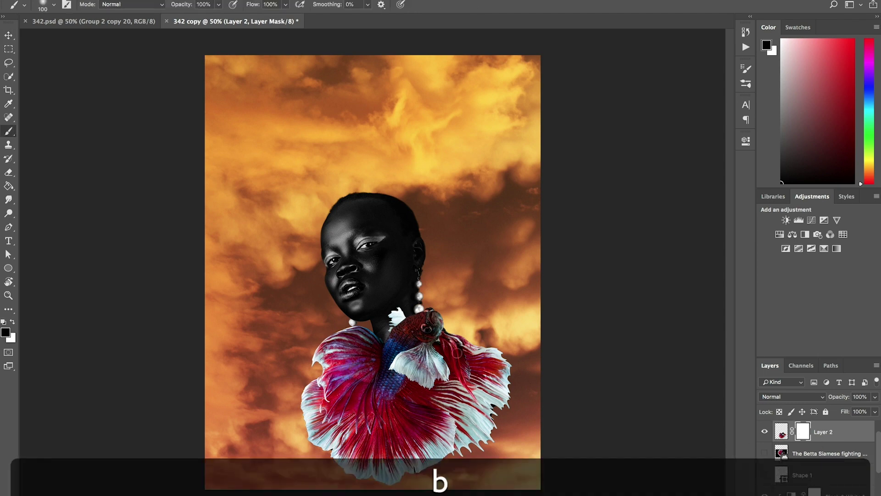
key("bracketright")
key("bracketright")
key("bracketright")
key("bracketright")
key("bracketright")
key("bracketright")
key("bracketright")
key("bracketright")
key("bracketright")
key("bracketright")
key("bracketright")
key("bracketright")
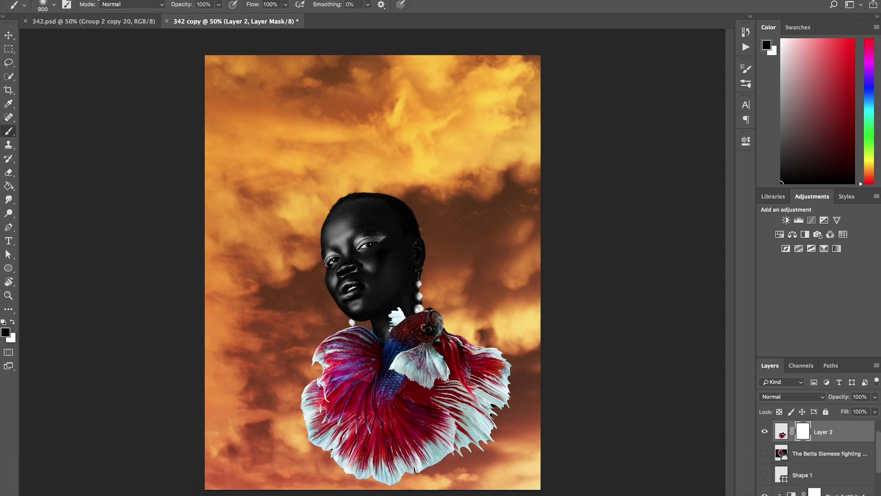
left_click(119, 26)
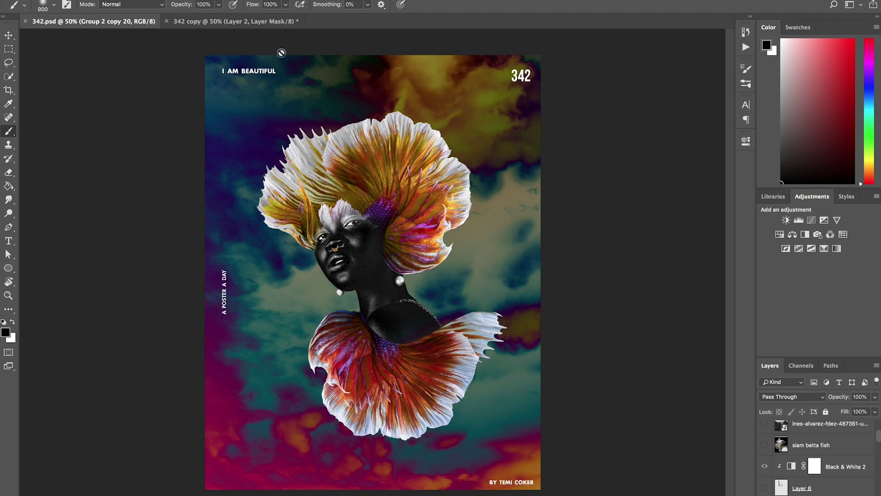
key("ctrl+Tab")
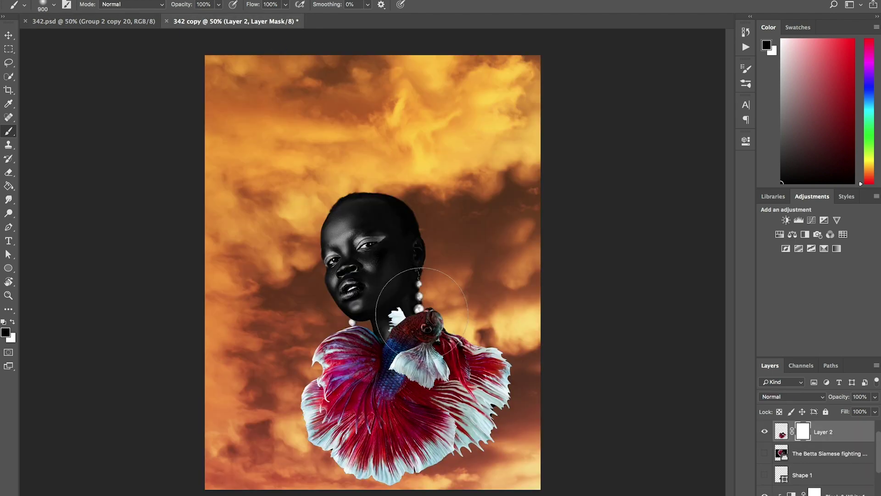
key("bracketleft")
key("bracketleft")
key("bracketleft")
key("bracketleft")
key("bracketleft")
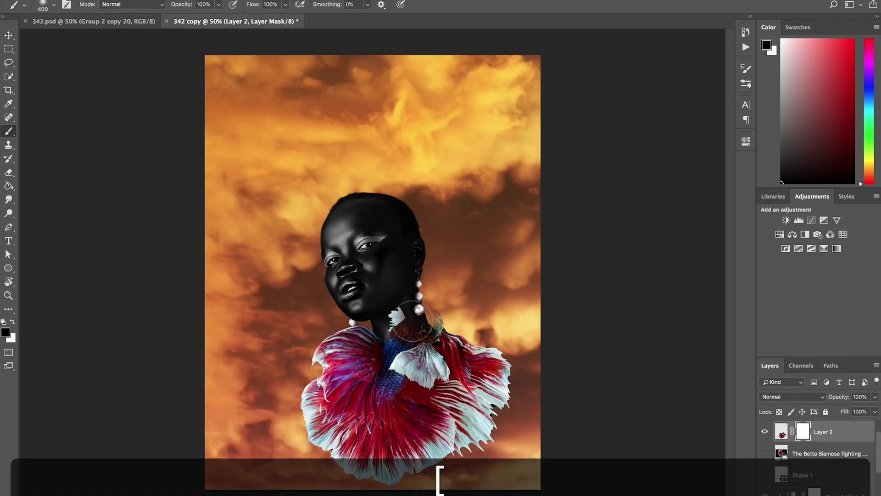
mouse_move(427, 322)
left_mouse_down()
mouse_move(414, 322)
mouse_move(429, 324)
mouse_move(409, 351)
mouse_move(427, 353)
mouse_move(436, 320)
left_mouse_up()
Step: Draw a curved pen shape over the woman's neck following the face's edge
key("p")
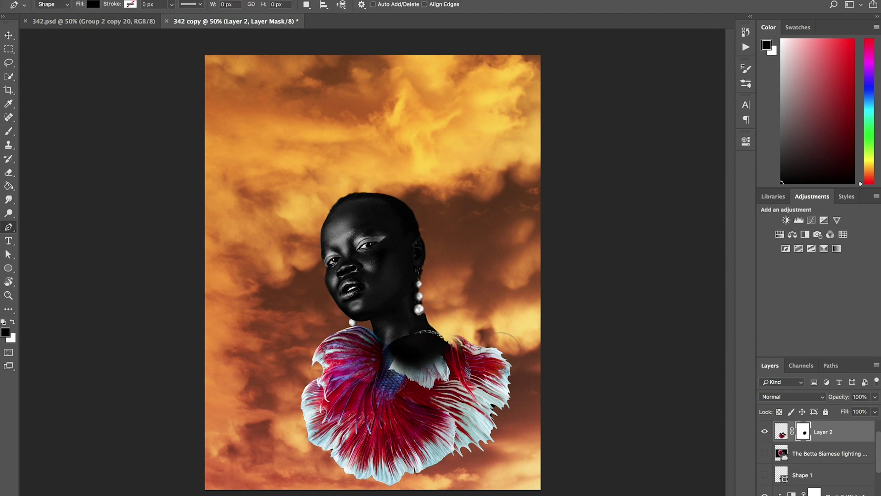
left_click(381, 350)
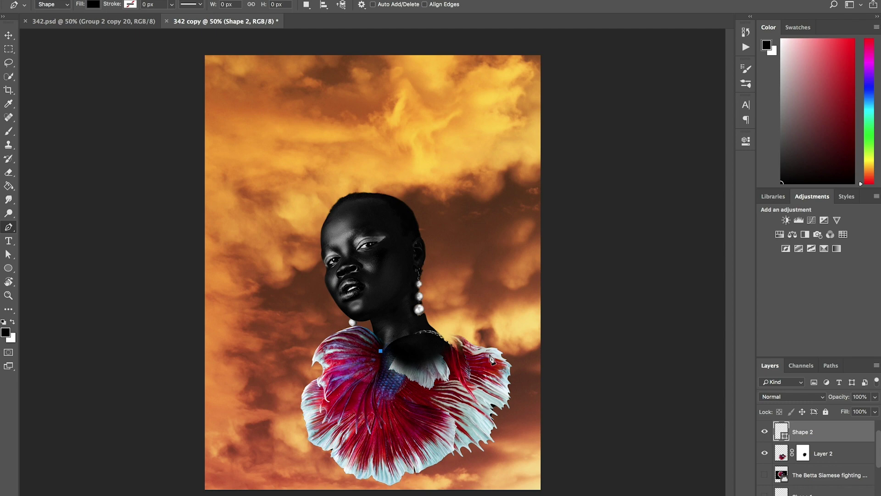
left_click_drag(493, 356, 564, 296)
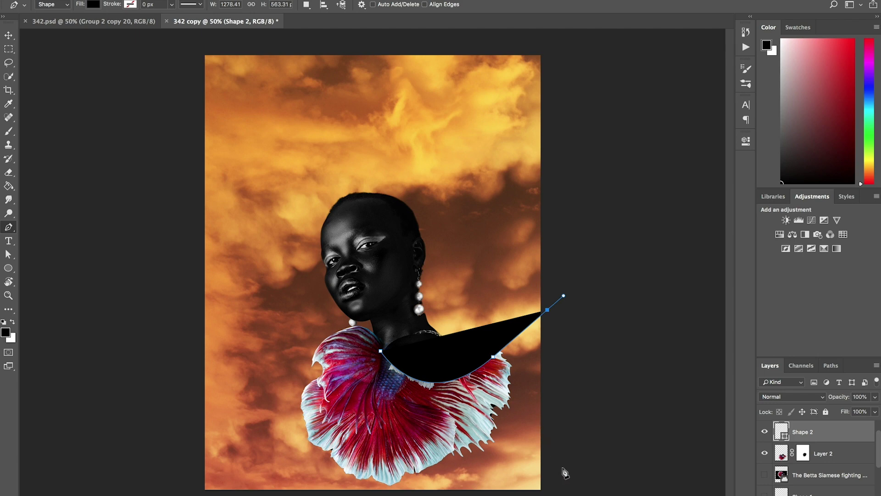
left_click(299, 145)
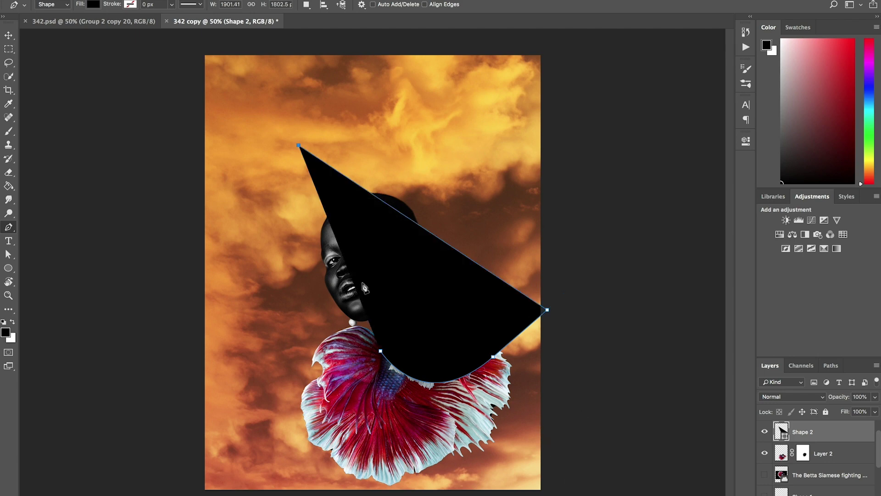
left_click(371, 323)
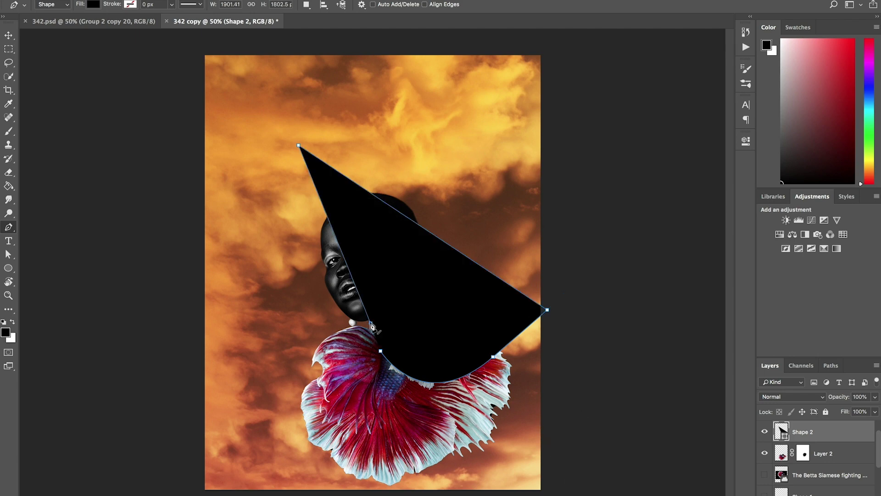
Step: Load the shape as a selection, hide it, and mask the fins off her neck and shoulder
left_click(782, 431, "super")
left_click(765, 432)
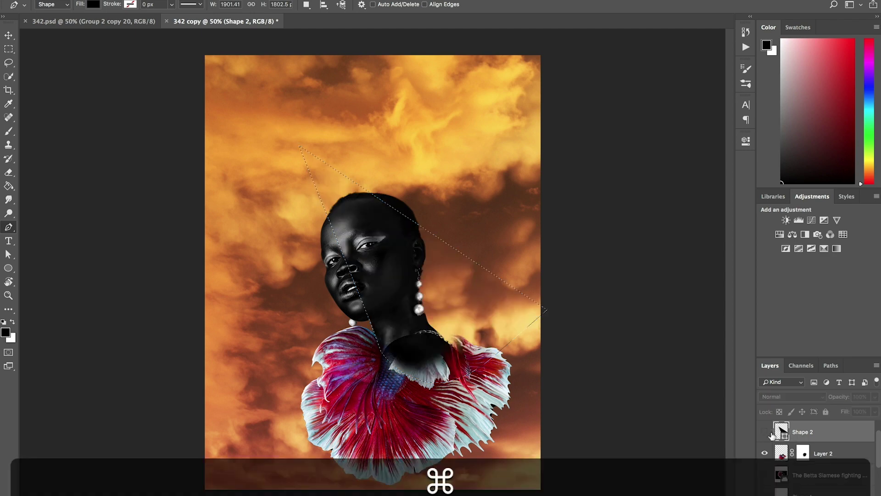
left_click(803, 453)
key("b")
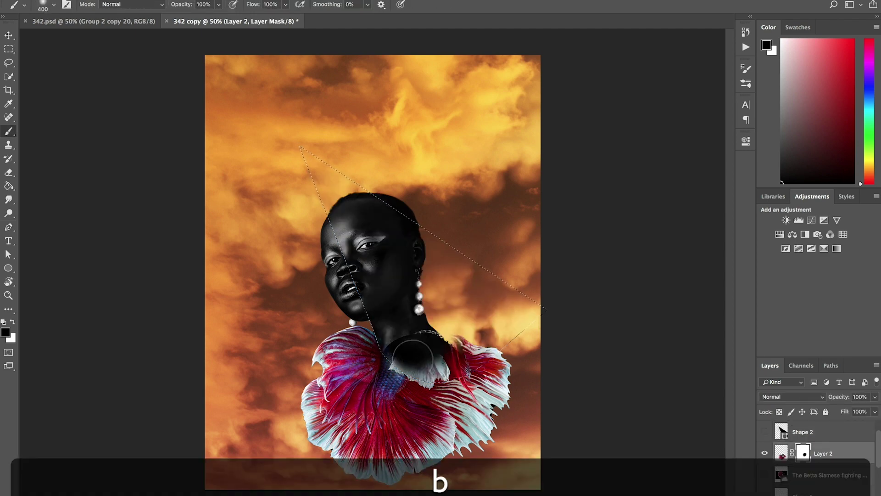
mouse_move(413, 357)
left_mouse_down()
mouse_move(396, 364)
mouse_move(477, 368)
mouse_move(394, 362)
left_mouse_up()
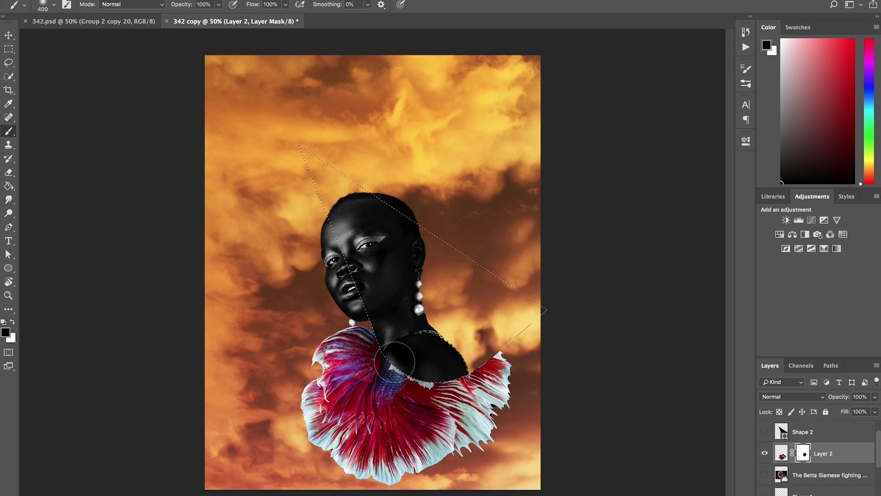
key("super+d")
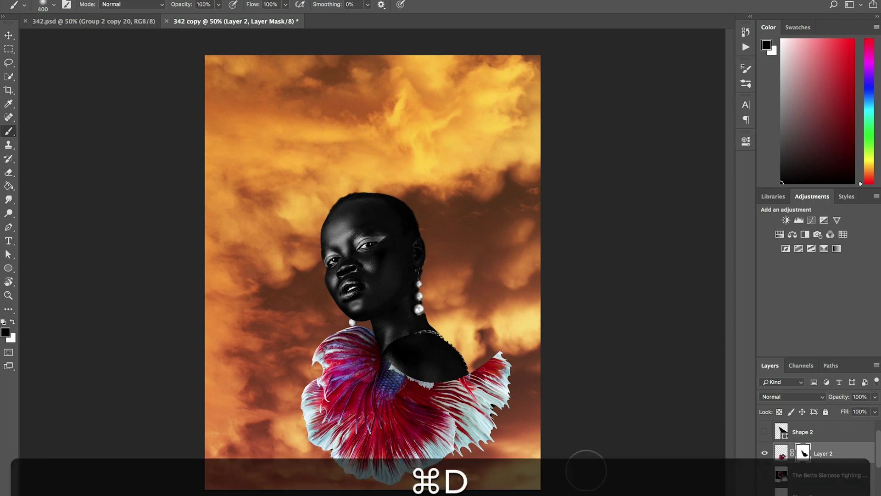
Step: Rotate the fin collar about 12 degrees and nudge it slightly left and down
key("v")
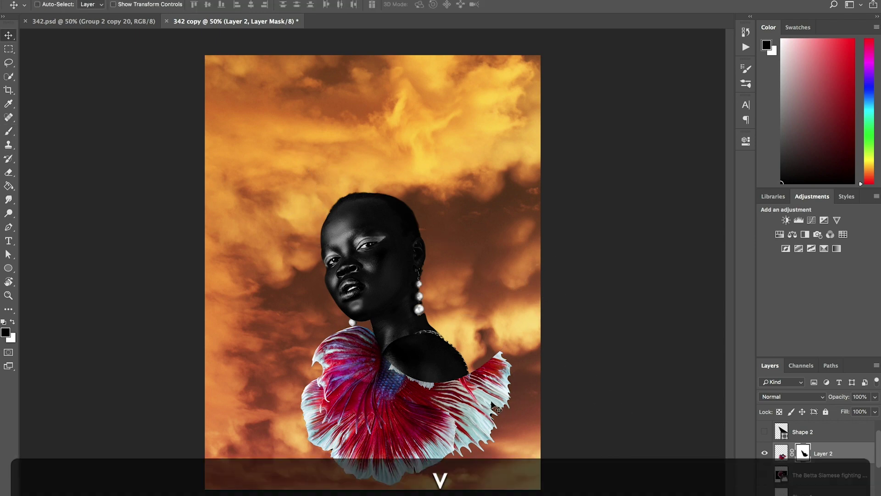
left_click(782, 452)
key("super+t")
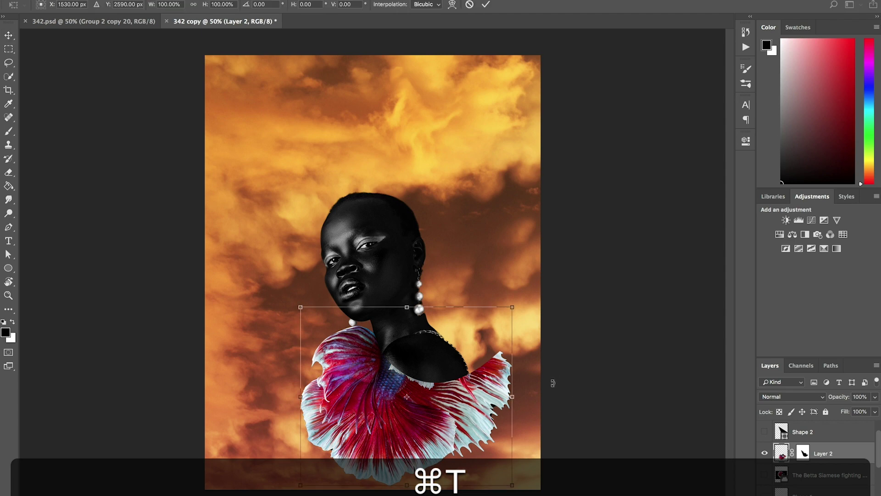
left_click_drag(553, 384, 480, 426)
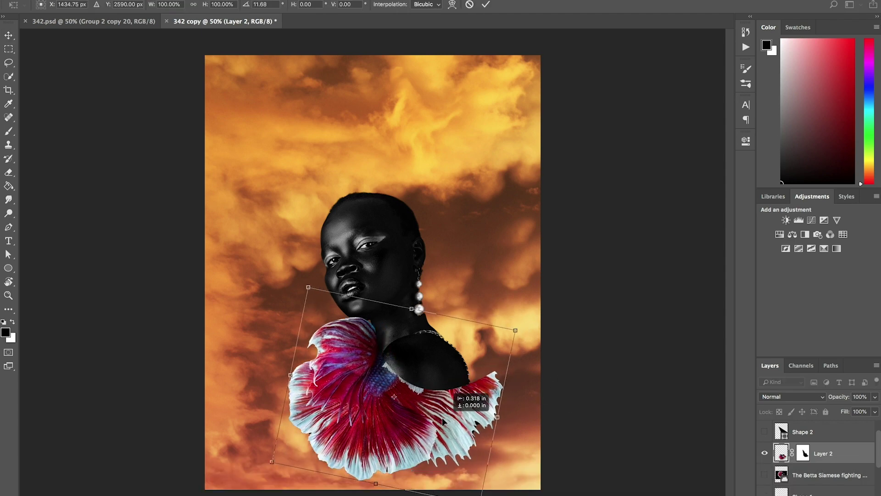
left_click_drag(442, 419, 441, 422)
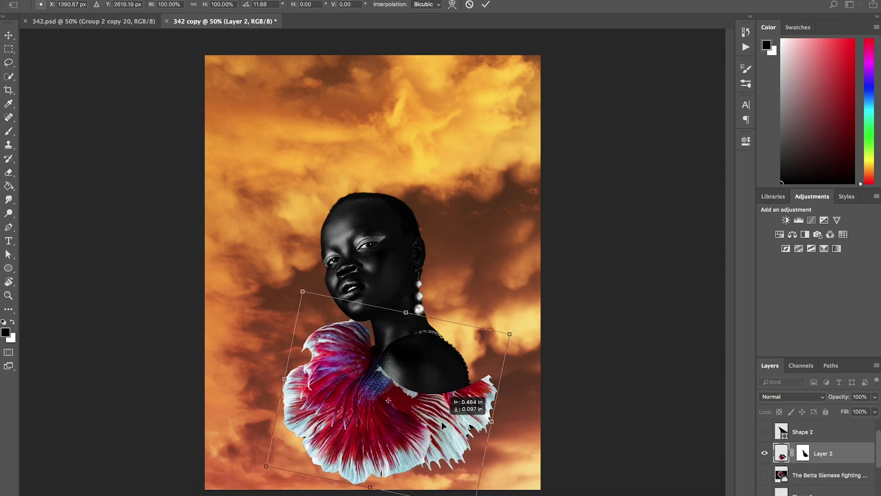
key("Return")
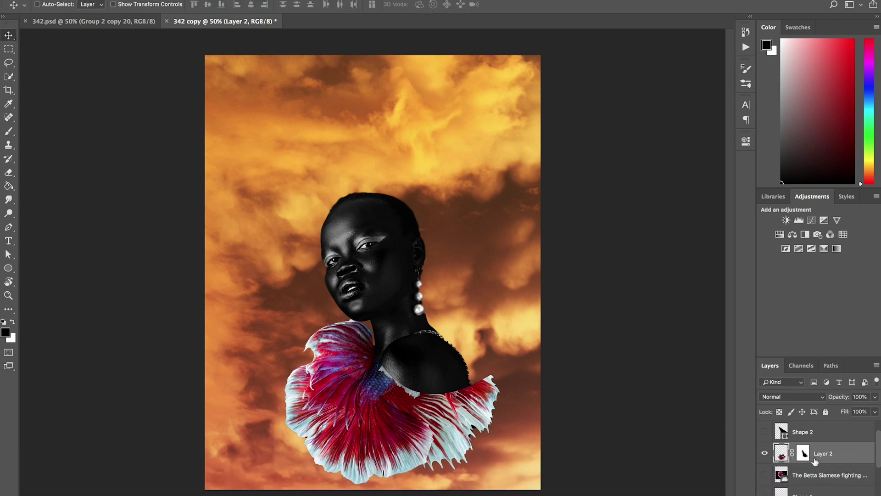
Step: Duplicate the fin collar and move the copy up above the woman's head
key("super+j")
key("v")
left_click_drag(376, 429, 345, 193)
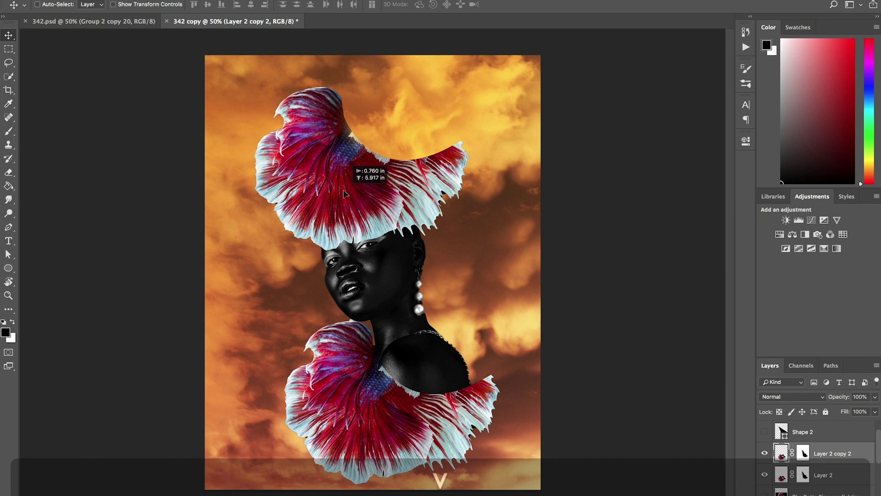
left_click(135, 21)
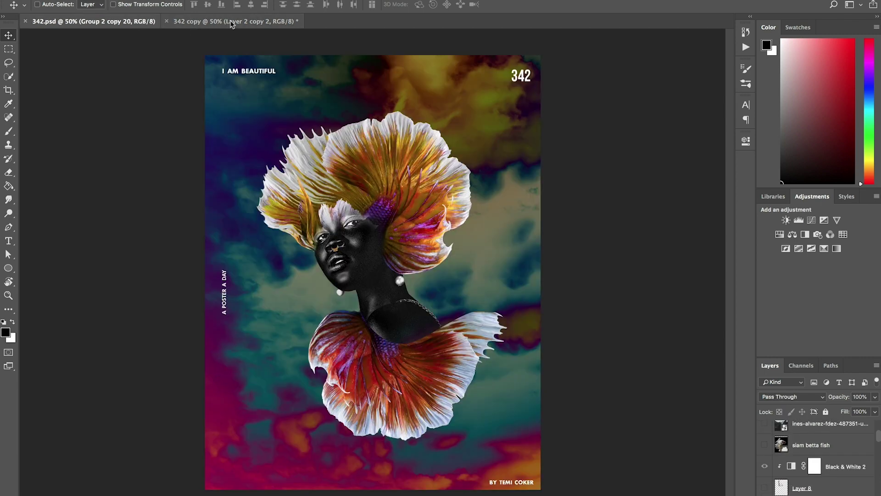
left_click(232, 21)
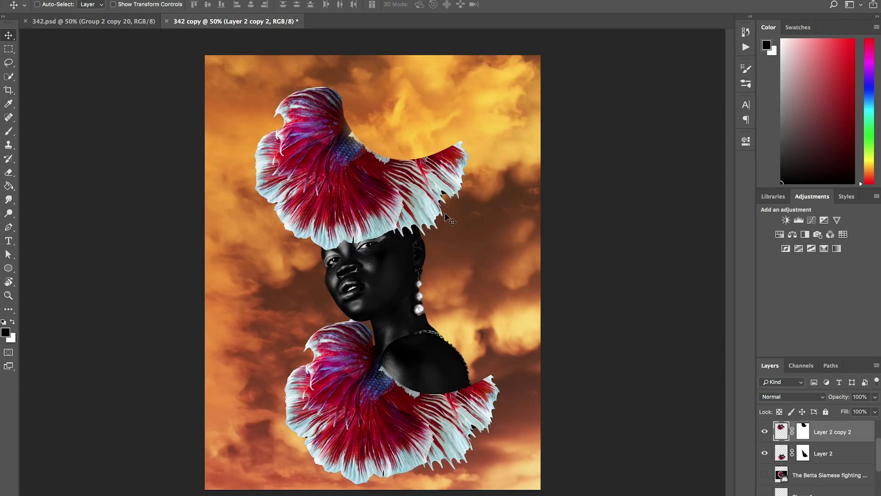
key("super+t")
Step: Rotate the copied fins about 120 degrees and set them on the head as a crown
left_click_drag(466, 260, 230, 207)
left_click_drag(397, 156, 401, 174)
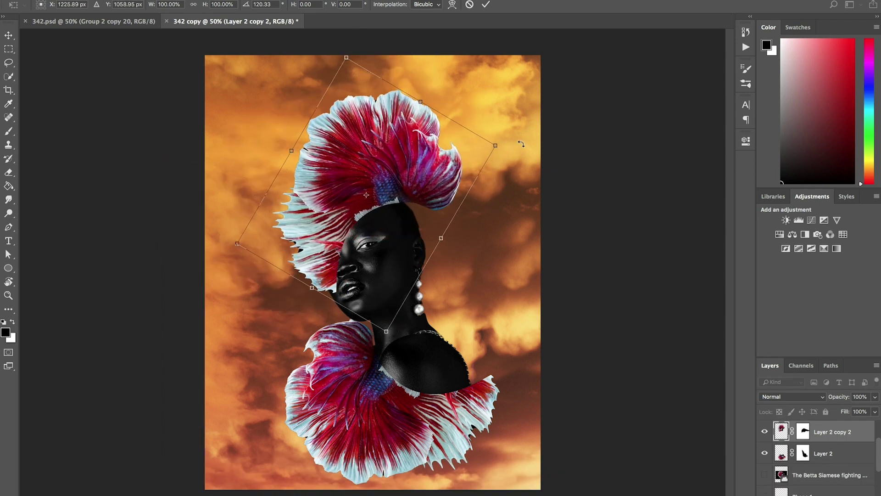
left_click_drag(505, 162, 473, 349)
left_click_drag(384, 227, 403, 239)
key("Return")
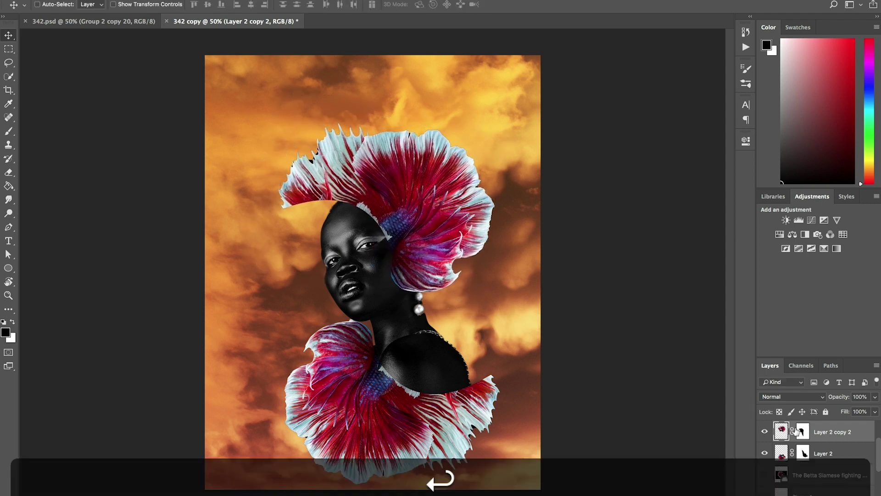
Step: Delete the crown layer's mask and shift the crown up and left
key("BackSpace")
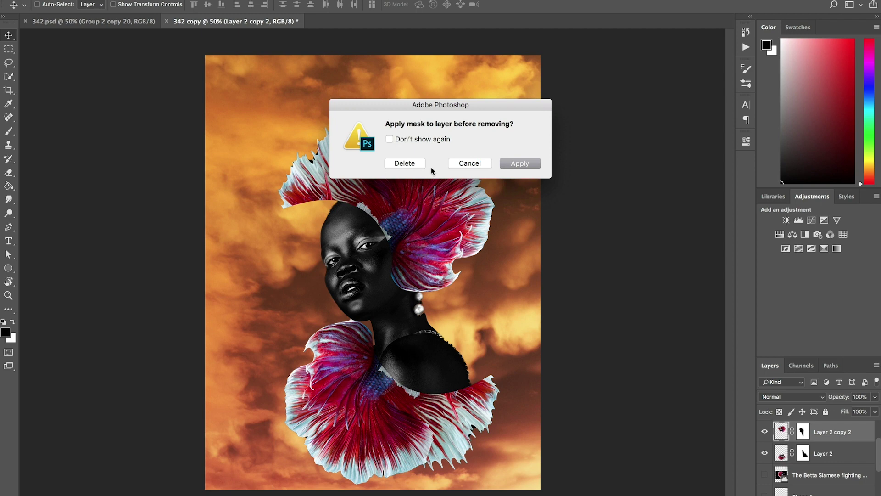
left_click(398, 166)
key("v")
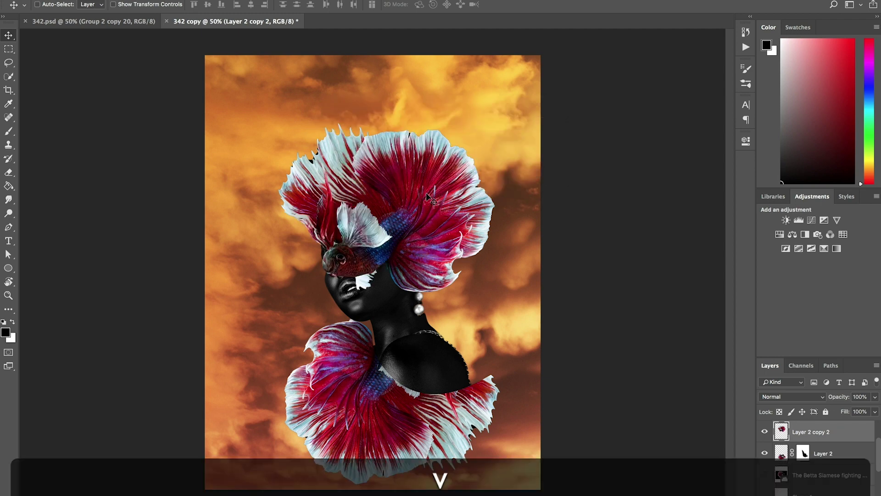
left_click_drag(437, 203, 420, 193)
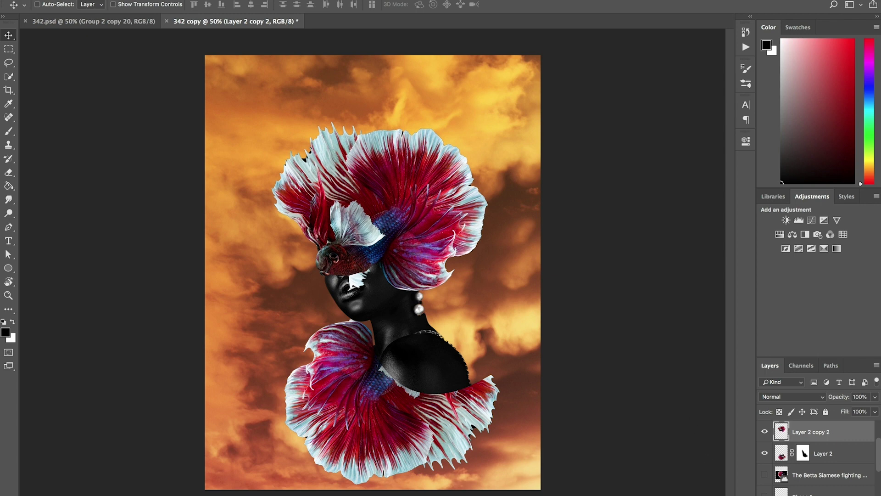
Step: Brush the fish head off her face and tilt the crown about 14 degrees back
key("b")
mouse_move(363, 301)
left_mouse_down()
mouse_move(335, 266)
mouse_move(345, 288)
left_mouse_up()
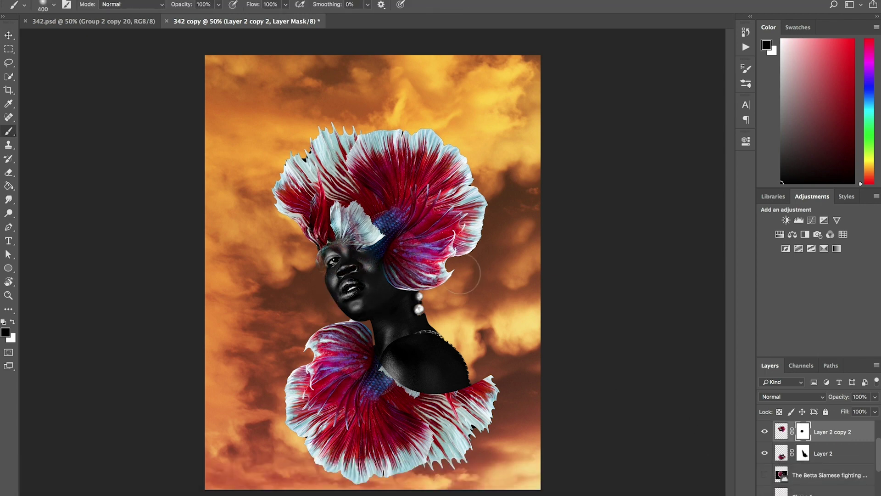
key("super+t")
left_click_drag(527, 243, 532, 208)
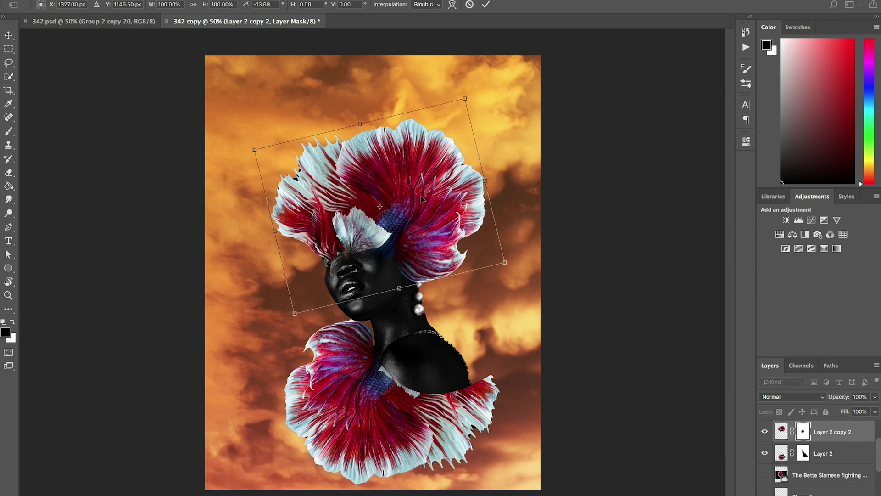
left_click_drag(423, 200, 411, 194)
key("Return")
Step: At 100% zoom, reveal her eye beneath the white fin with a 175-pixel brush
key("b")
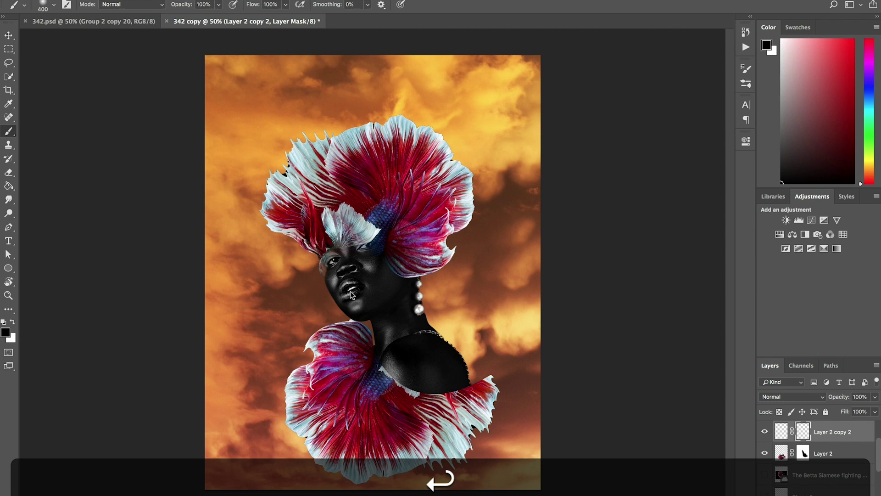
key("bracketleft")
key("bracketleft")
key("bracketleft")
key("bracketleft")
key("super+equal")
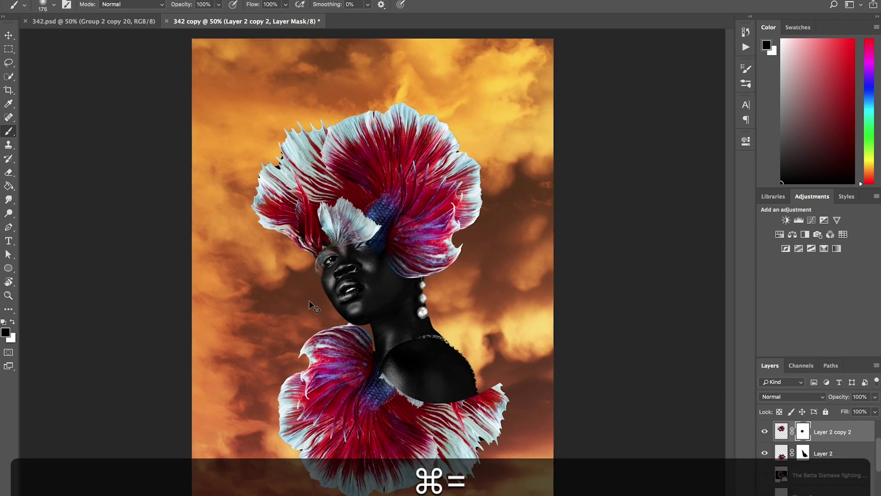
key("super+equal")
key("super+equal")
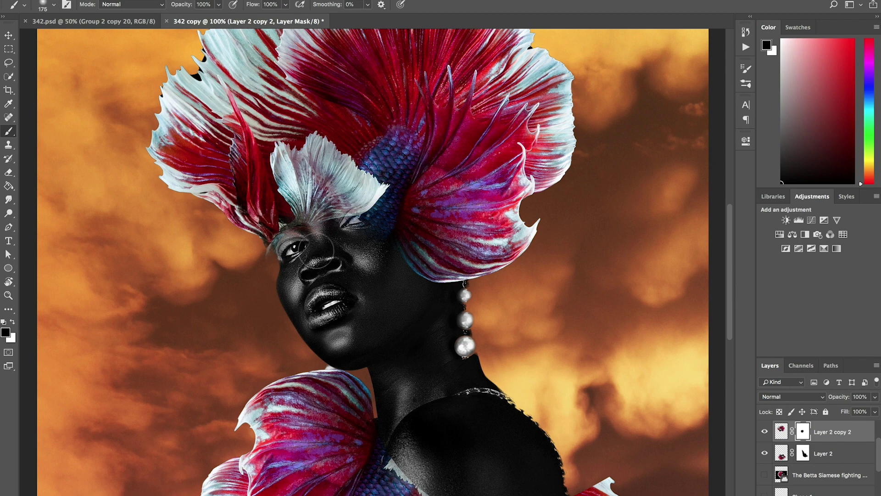
mouse_move(353, 242)
left_mouse_down()
mouse_move(349, 227)
mouse_move(360, 225)
mouse_move(337, 223)
mouse_move(367, 228)
left_mouse_up()
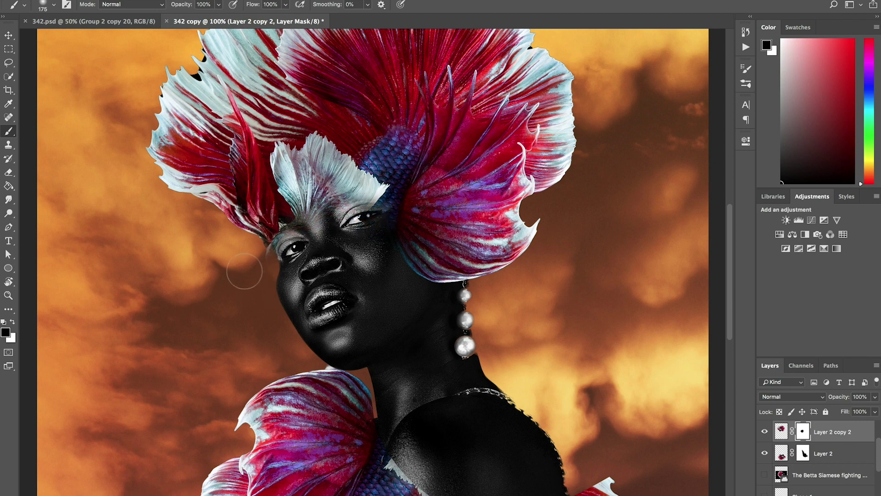
Step: Scale the crown to about 97.7%, then zoom back out to the whole poster
key("super+t")
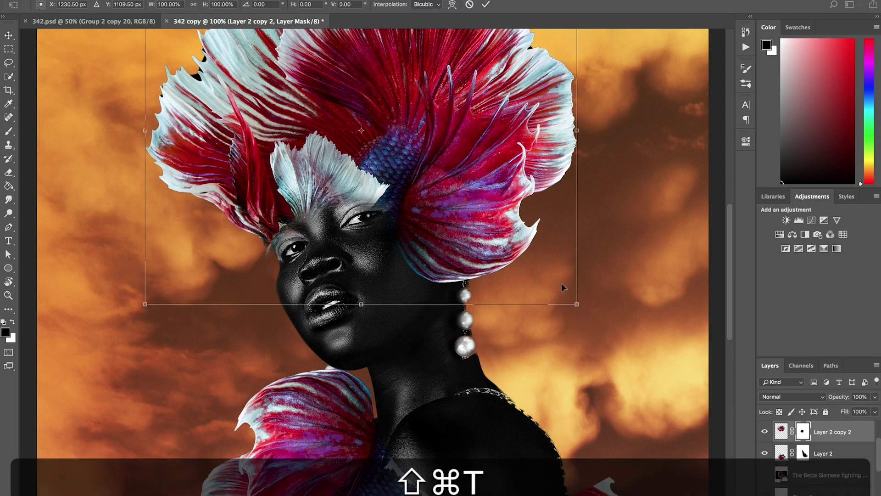
left_click_drag(577, 304, 572, 300)
left_click_drag(407, 161, 411, 135)
key("Return")
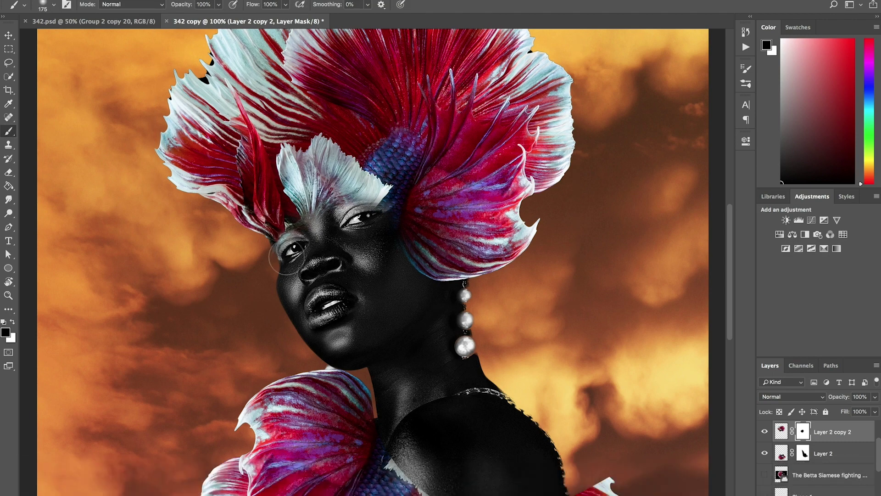
key("super+z")
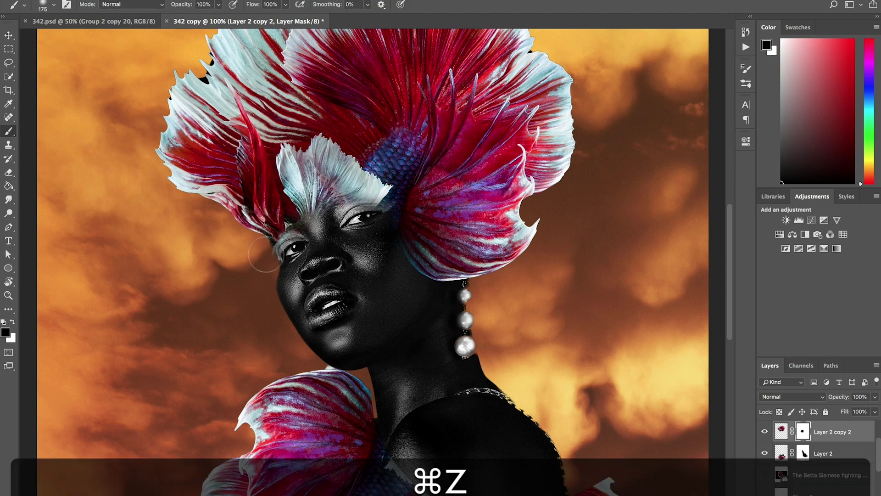
key("super+minus")
key("super+minus")
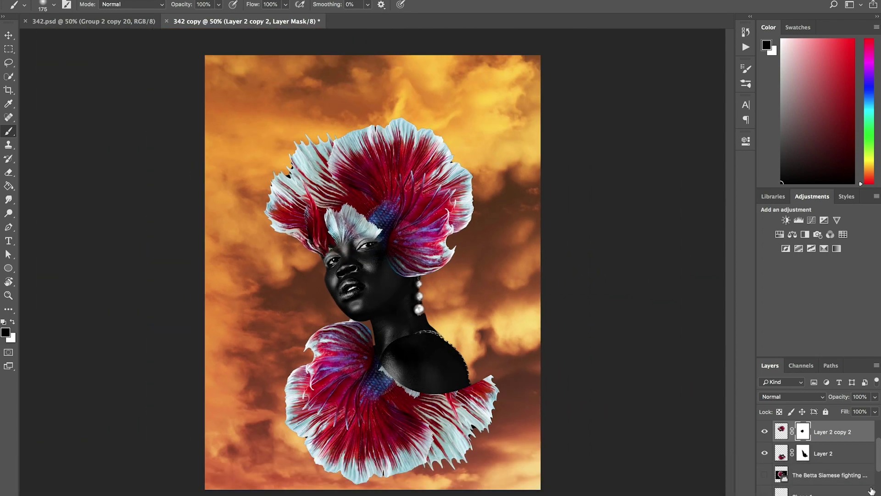
Step: Duplicate the fin crown beneath the original, raise it above the head and enlarge it about 127%
key("super+j")
key("super+t")
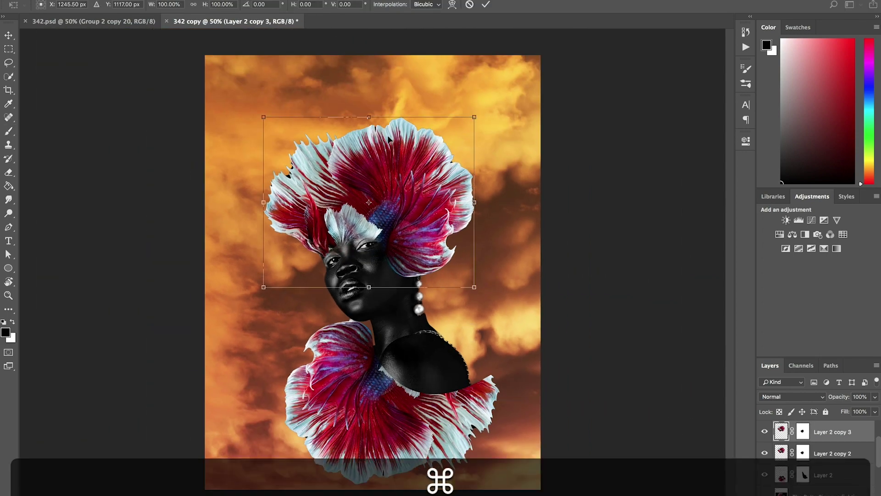
key("Return")
key("super+bracketleft")
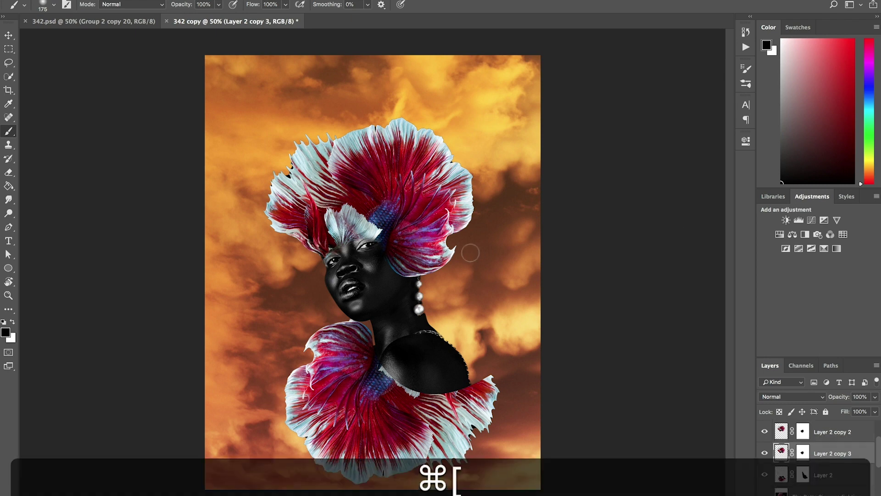
key("v")
left_click_drag(392, 136, 391, 105)
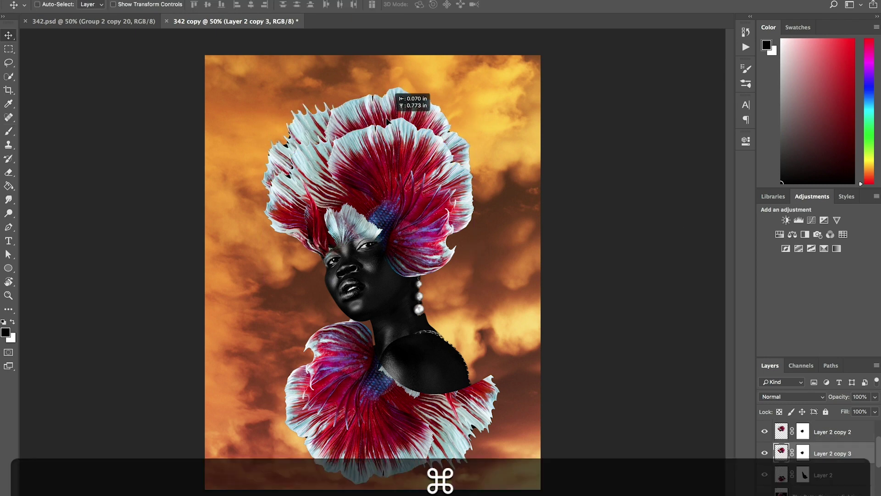
key("super+t")
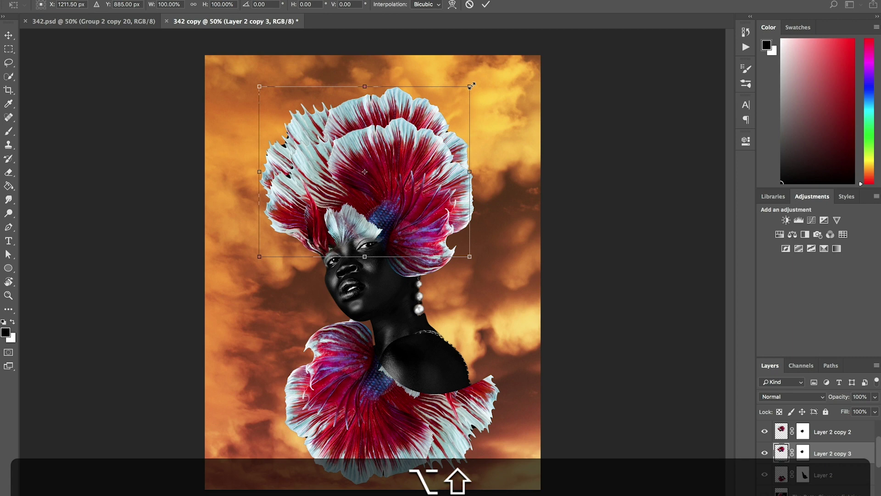
left_click_drag(469, 87, 498, 64)
left_click_drag(473, 123, 457, 149)
key("Return")
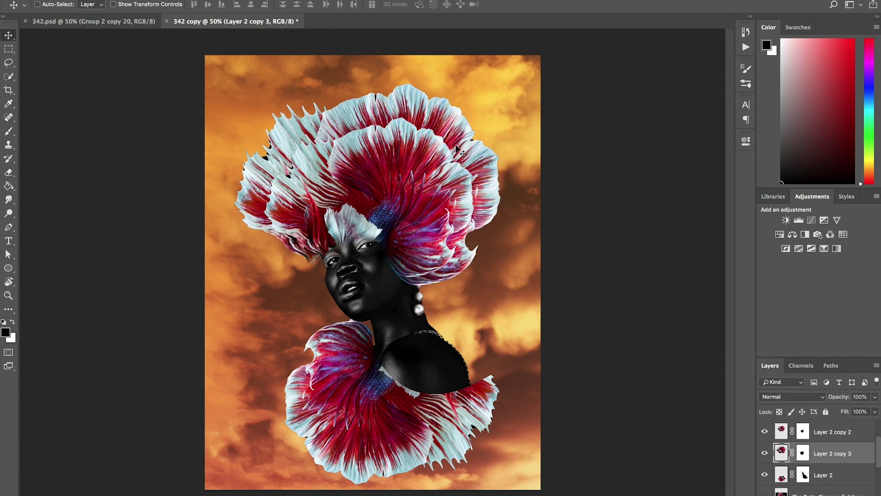
Step: Delete the duplicate crown and zoom to 200% on the crown's upper-left edge
key("BackSpace")
key("super+equal")
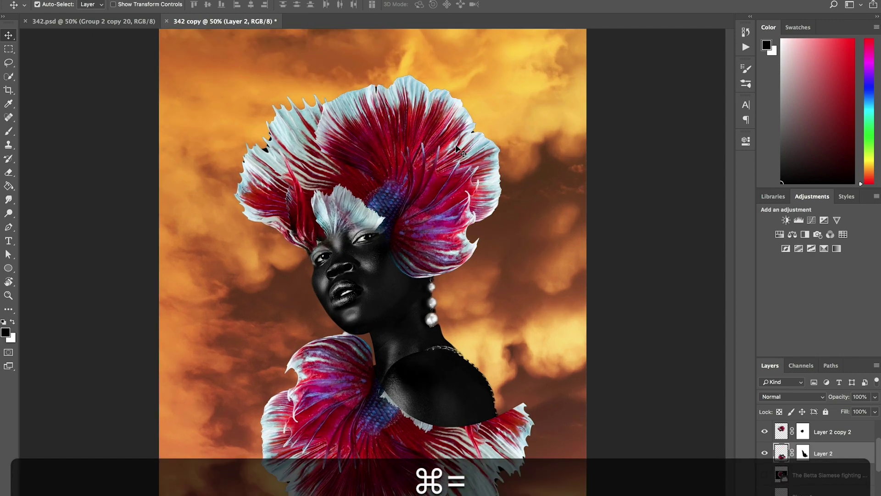
key("super+equal")
key("super+equal")
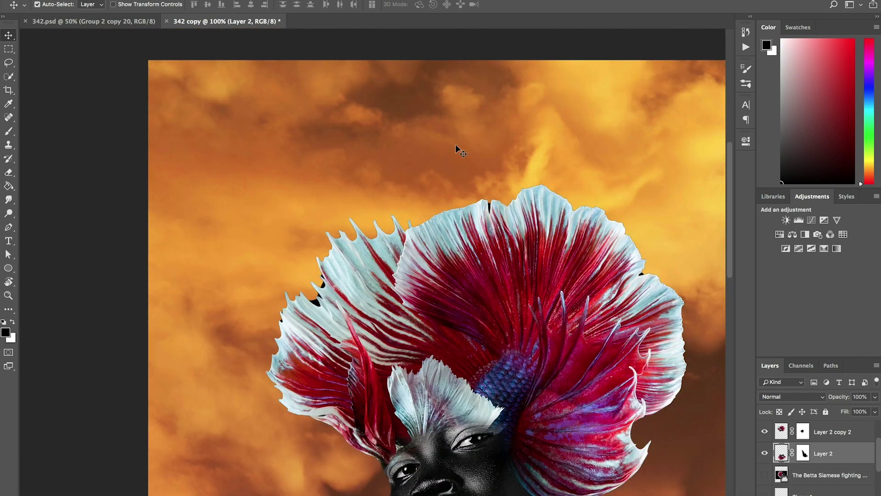
scroll(456, 144, "down", 5)
scroll(456, 144, "left", 4)
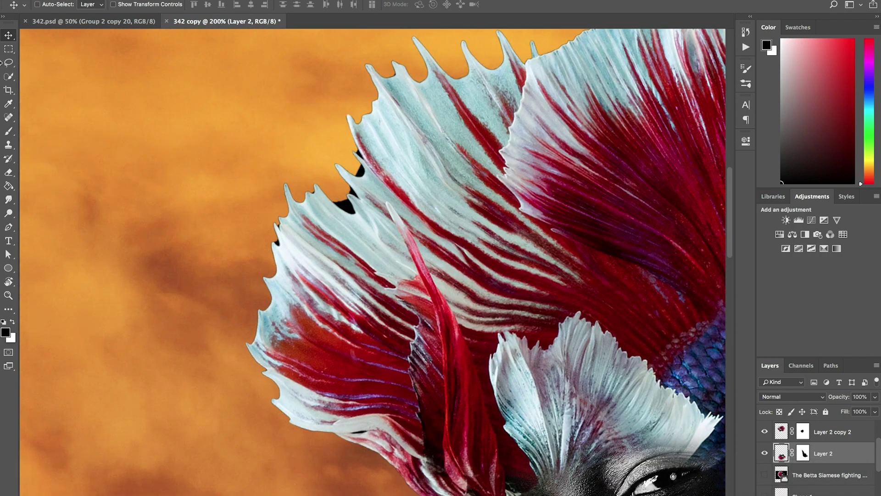
Step: Target the crown layer's mask with a smaller brush to paint out the dark fringes
left_click(803, 434)
key("b")
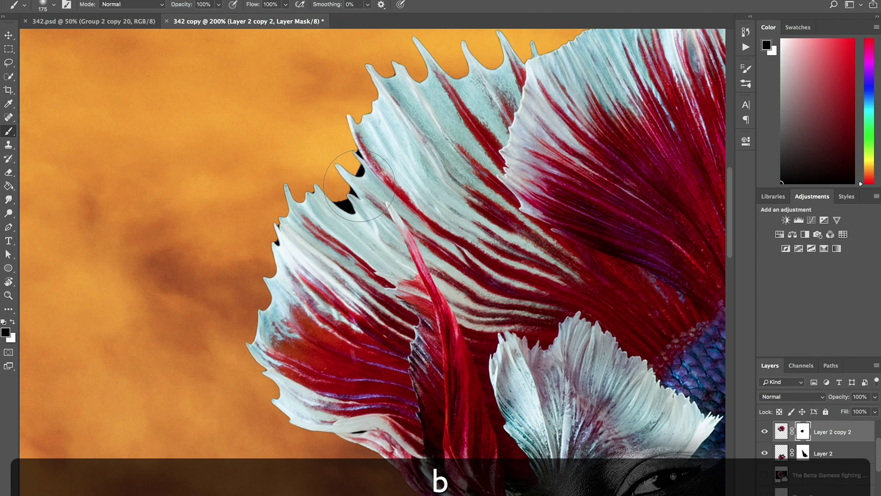
key("bracketleft")
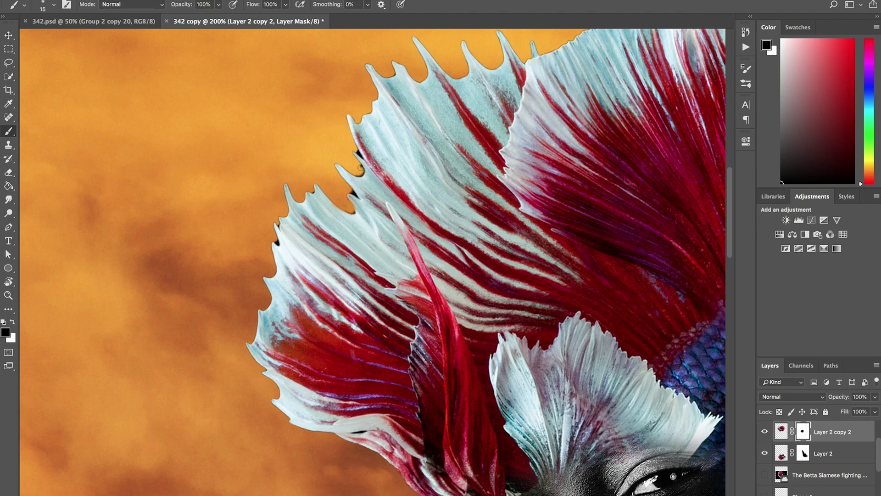
Step: Add a new empty layer placed just above the orange cloud photo
key("super+minus")
key("super+minus")
key("super+minus")
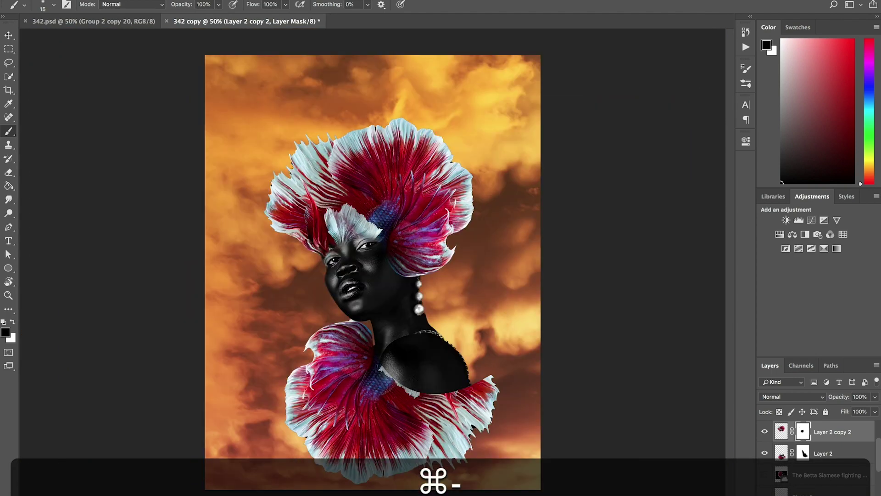
scroll(821, 449, "down", 5)
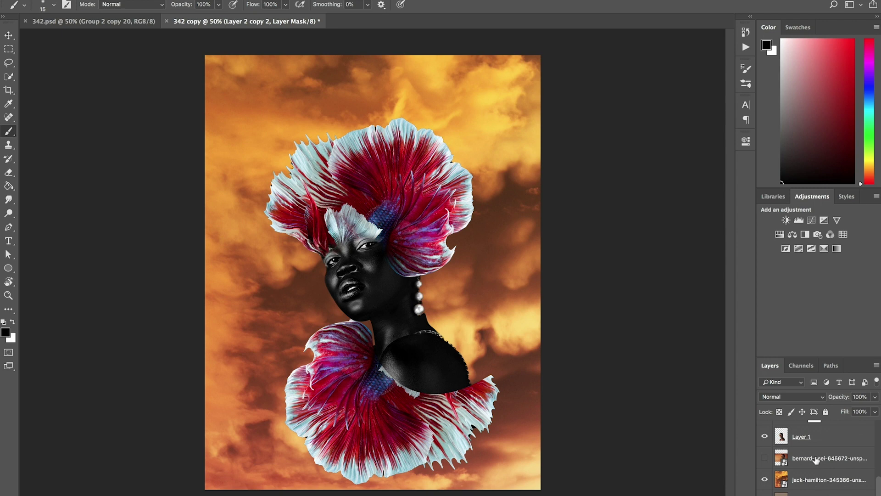
left_click(766, 481)
left_click(765, 480)
key("ctrl+shift+alt+n")
key("ctrl+shift+bracketleft")
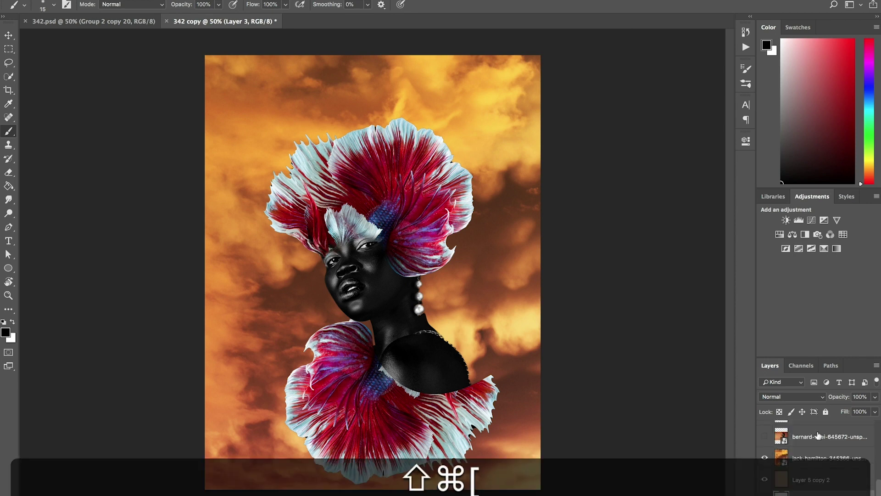
key("ctrl+shift+bracketright")
key("ctrl+bracketright")
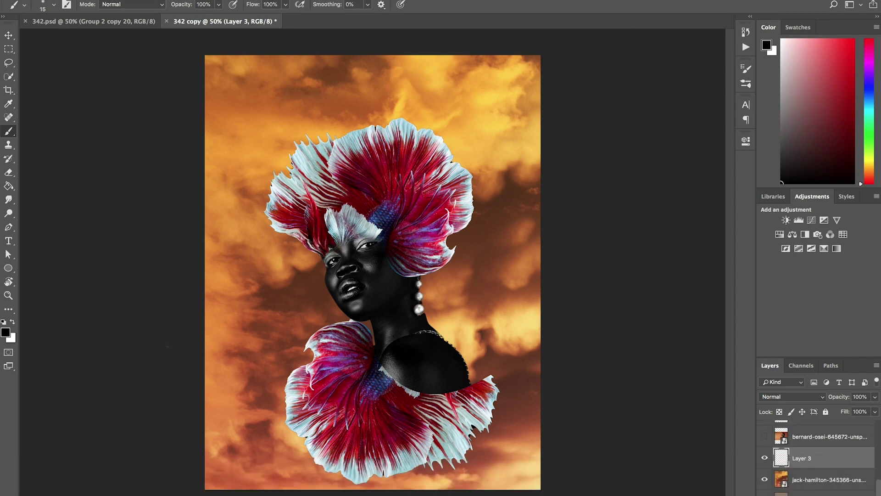
Step: Select the Gradient Tool and change the gradient's left stop to a muted gold
key("g")
right_click(8, 186)
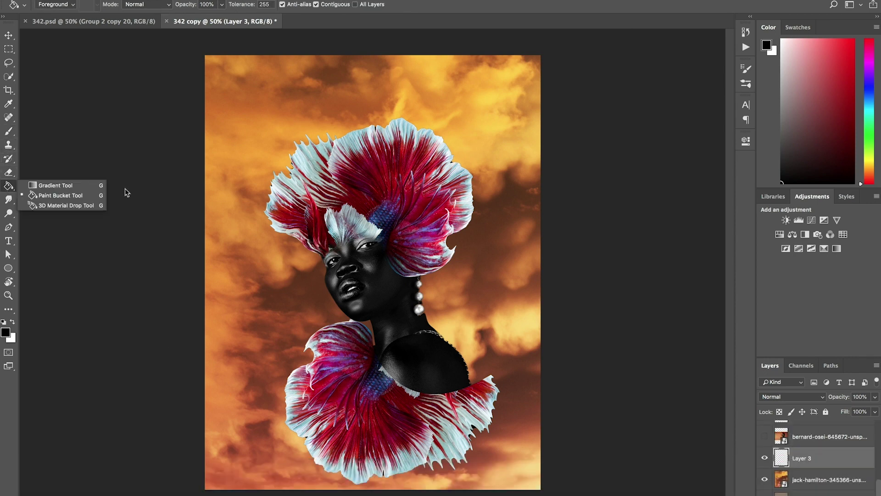
left_click(65, 186)
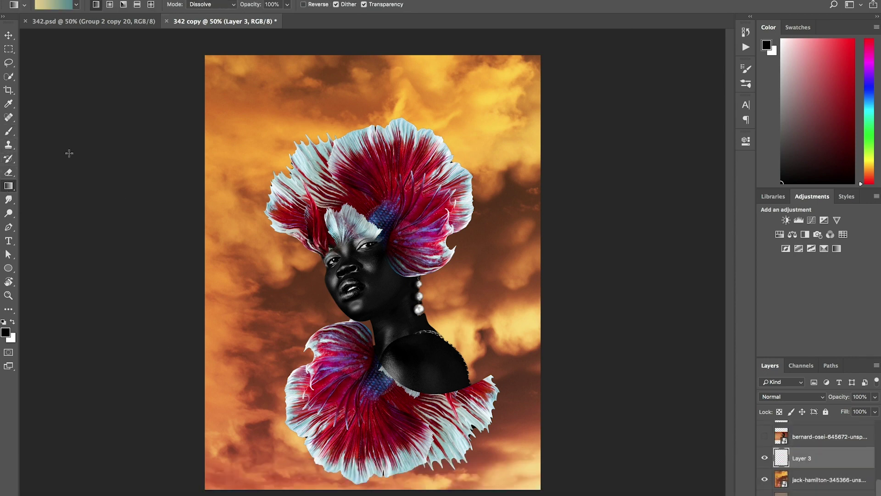
left_click(55, 6)
double_click(489, 182)
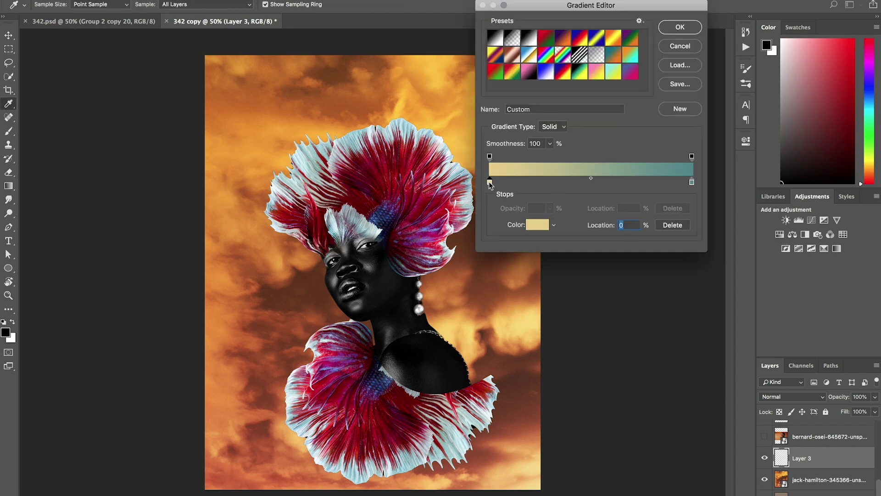
mouse_move(655, 349)
left_mouse_down()
mouse_move(653, 366)
mouse_move(664, 363)
left_mouse_up()
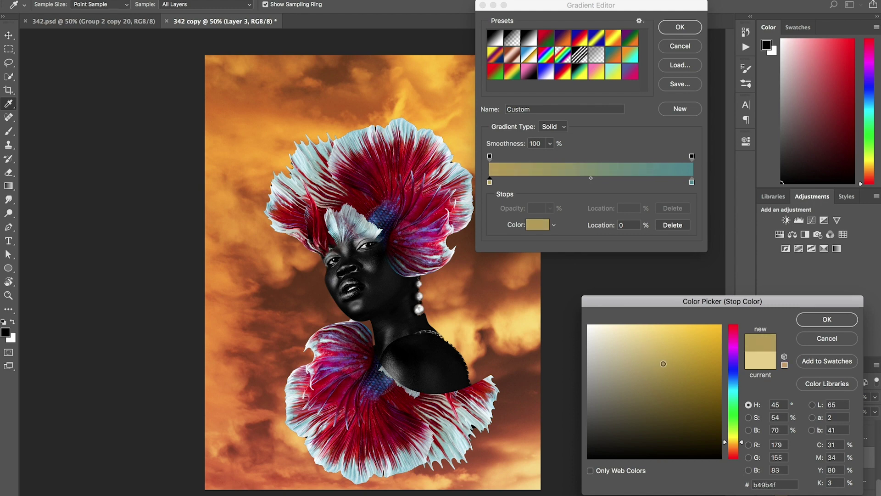
left_click(842, 319)
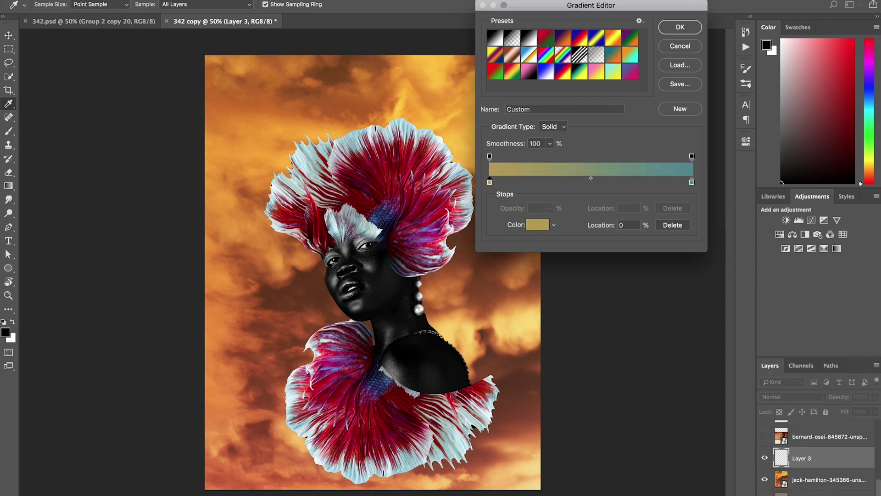
left_click(679, 27)
Step: Fill the new layer with a vertical gradient, yellow at the top to teal below
left_click_drag(387, 305, 388, 19)
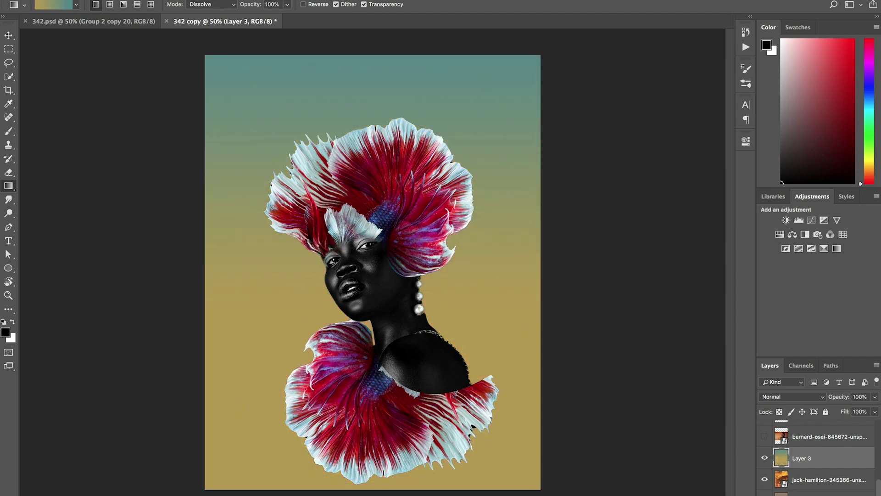
key("super+z")
left_click_drag(392, 156, 406, 419)
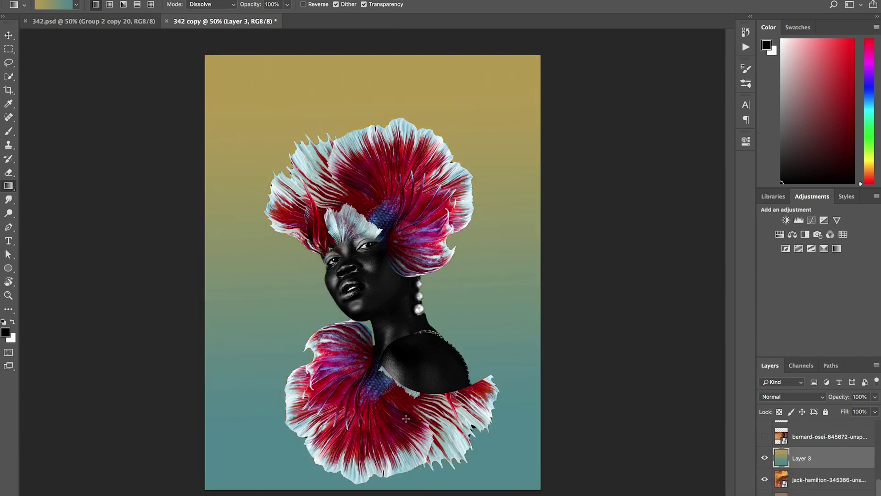
Step: Set the gradient layer's blend mode to Difference
left_click(792, 397)
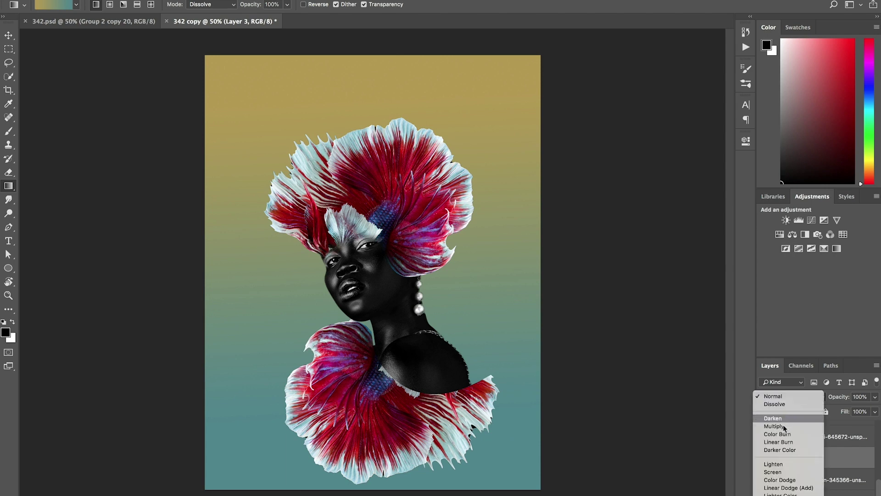
scroll(782, 488, "down", 5)
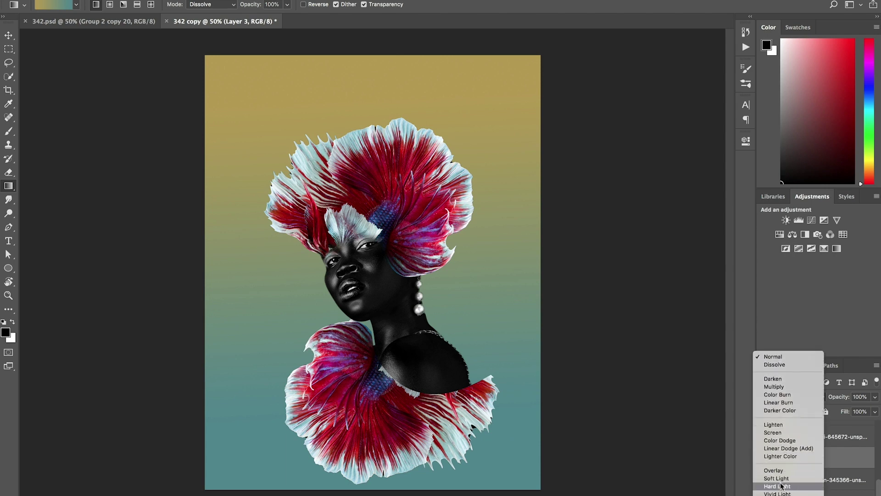
key("Escape")
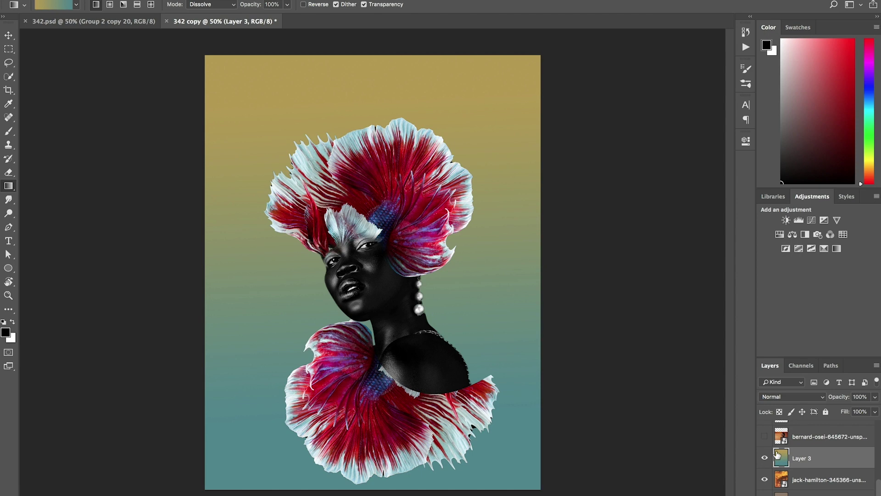
left_click(782, 399)
scroll(782, 440, "down", 5)
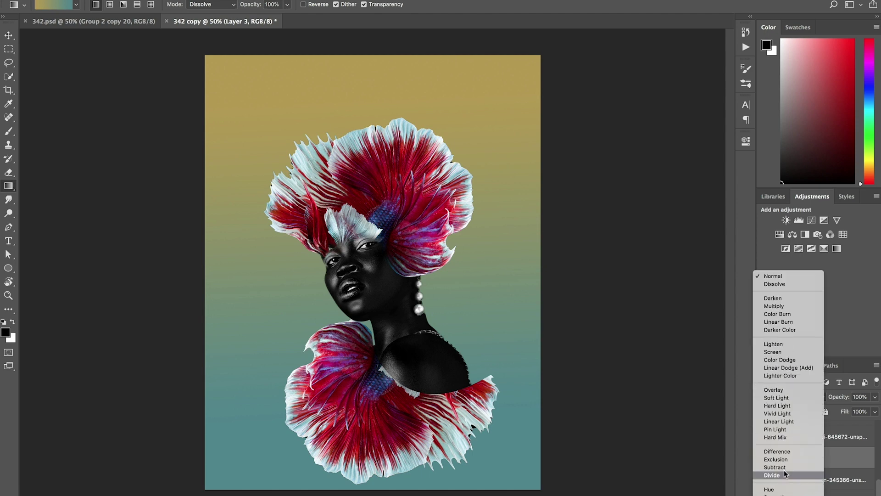
left_click(784, 453)
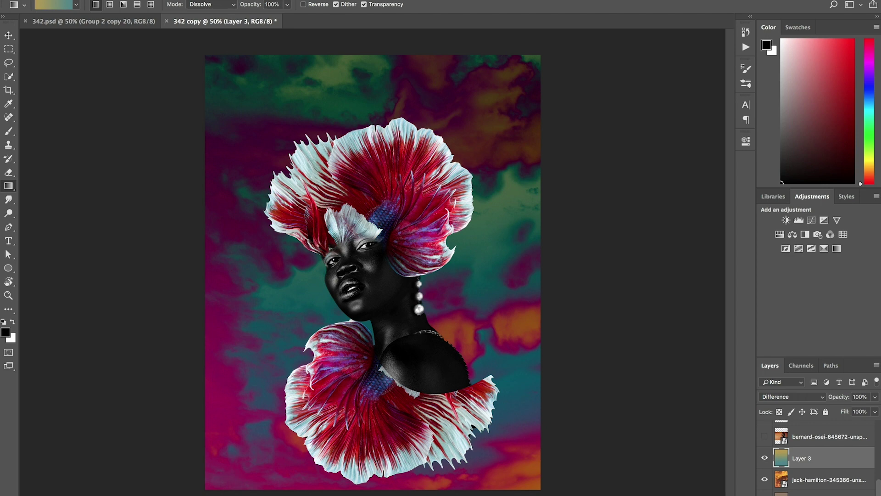
Step: Rotate the gradient layer 180° with Free Transform to shift the sky to magenta and green
key("super+t")
left_click_drag(624, 312, 314, 261)
key("Return")
key("g")
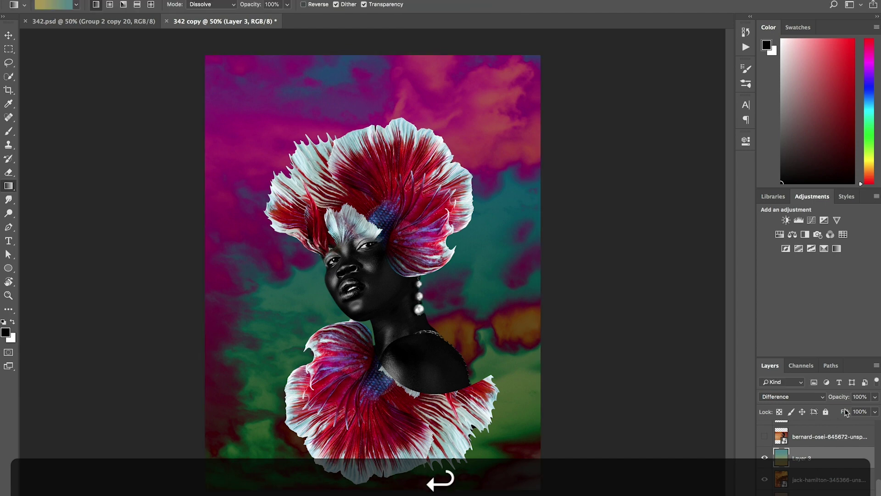
scroll(829, 441, "up", 5)
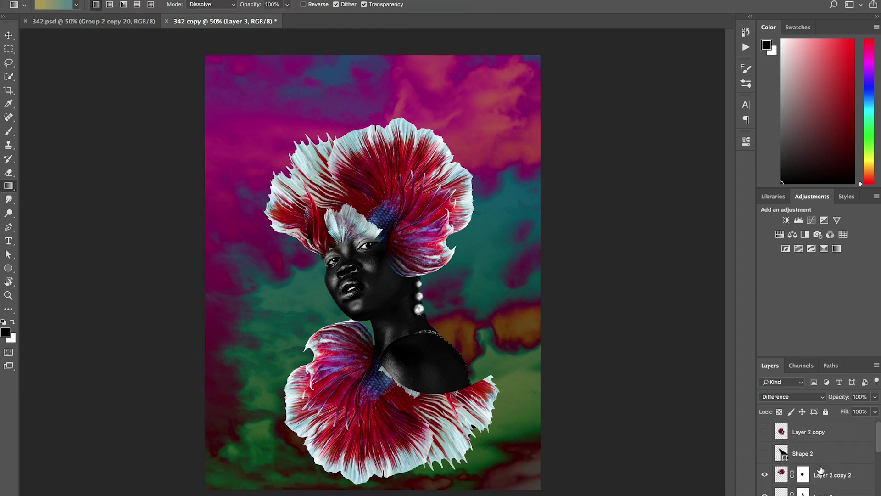
Step: Add a Hue/Saturation clipped to Layer 2 copy 2, shifting the crown's hue +35 to orange
left_click(820, 469)
left_click(779, 234)
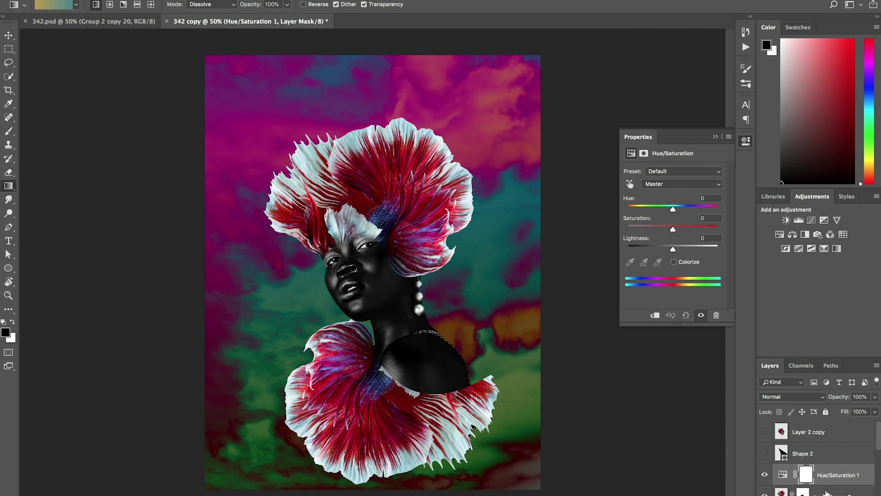
left_click(824, 485, "alt")
mouse_move(673, 210)
left_mouse_down()
mouse_move(619, 205)
mouse_move(688, 202)
left_mouse_up()
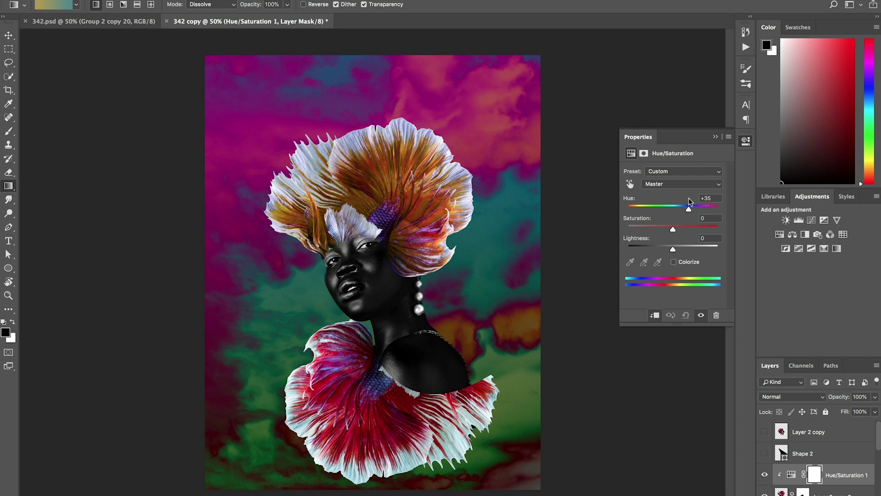
key("Return")
Step: Compare colours against the finished 342.psd poster, then return to the 342 copy document
left_click(109, 21)
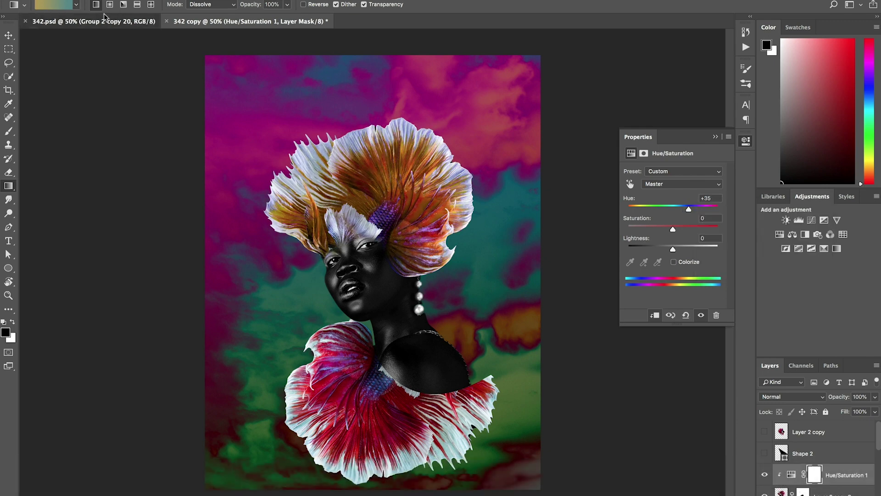
left_click(107, 21)
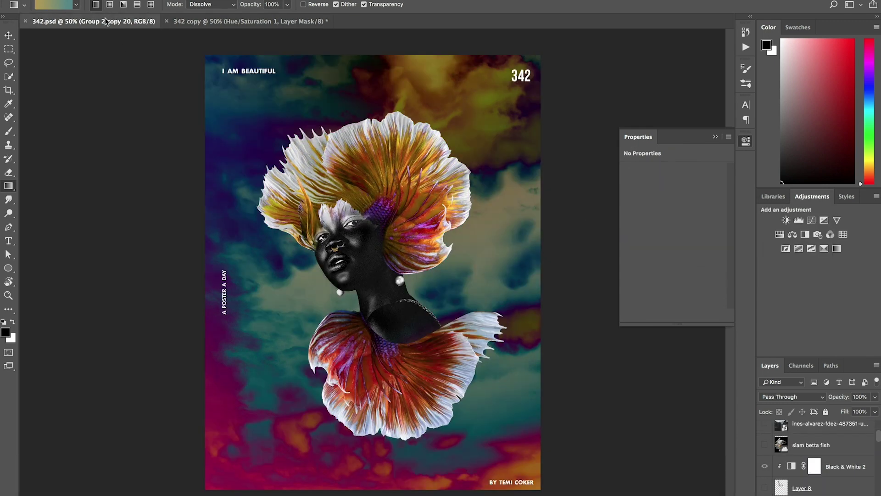
left_click(211, 22)
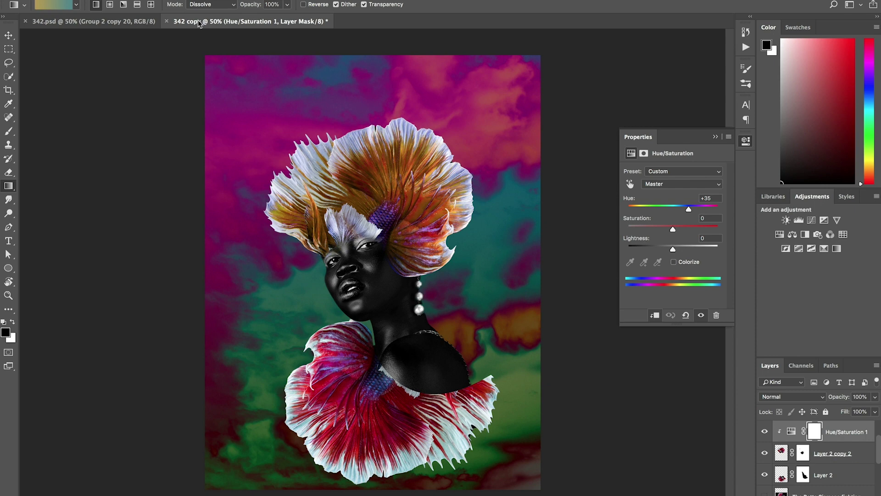
left_click(92, 21)
left_click(220, 23)
Step: Copy the adjustment onto the collar layer and set Hue +22, Saturation +29
left_click_drag(839, 437, 825, 480)
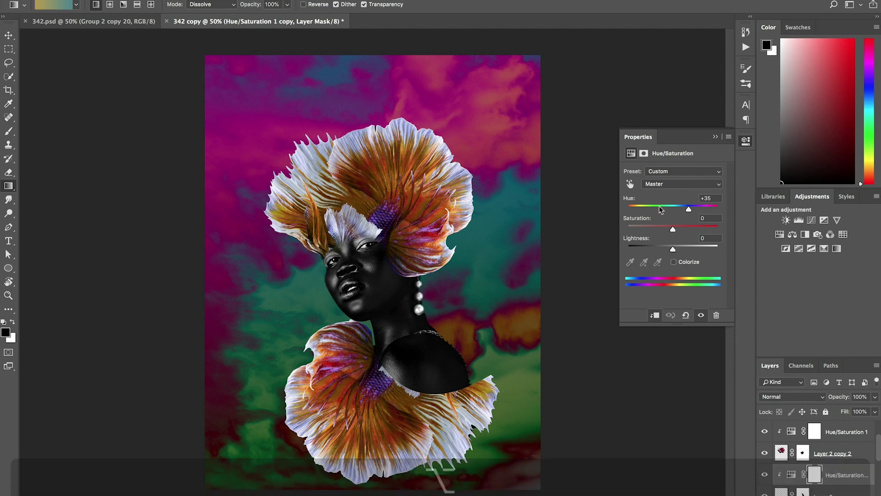
left_click_drag(661, 207, 684, 207)
left_click(687, 229)
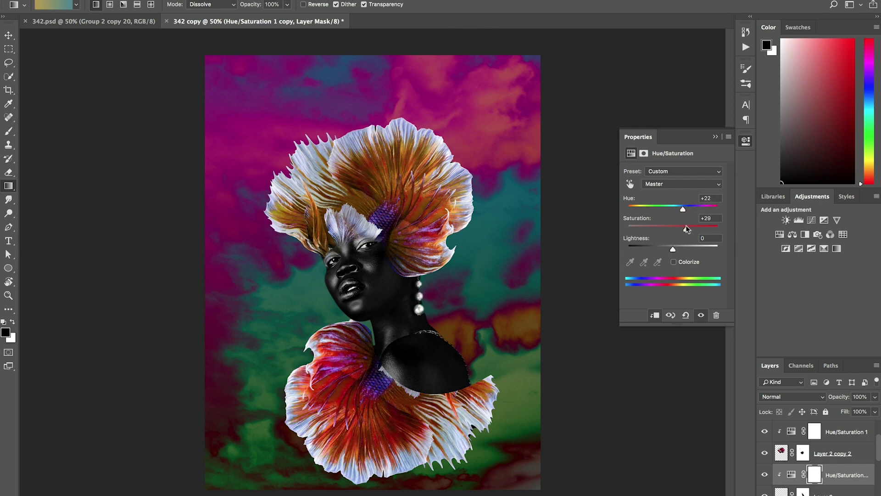
Step: Target Layer 2's collar mask with the Brush enlarged to 250, zoomed in on the shoulder
scroll(840, 473, "up", 3)
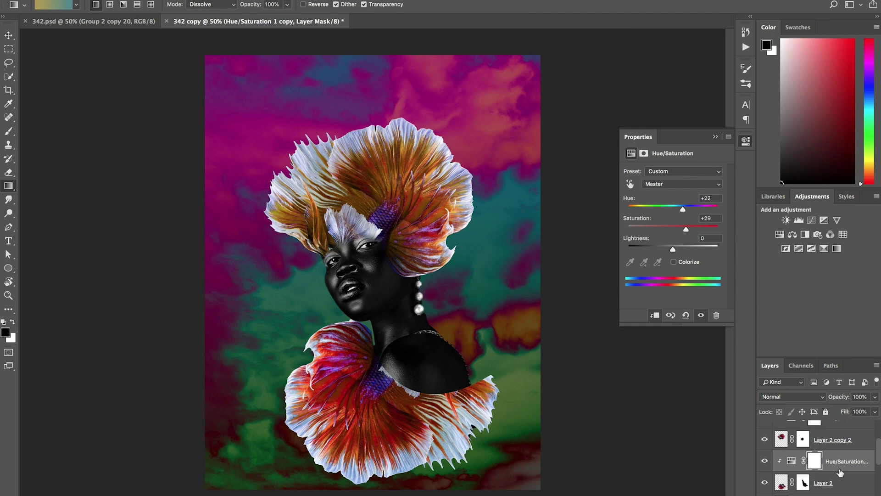
scroll(785, 472, "down", 5)
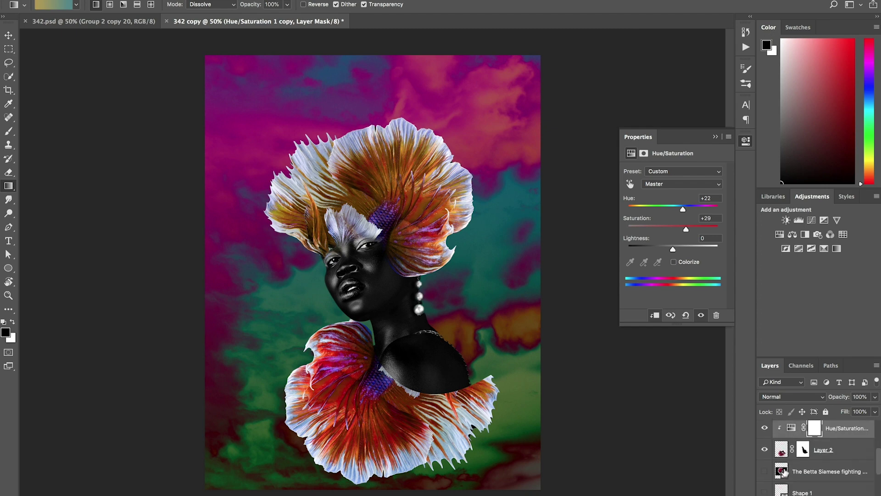
scroll(785, 471, "down", 3)
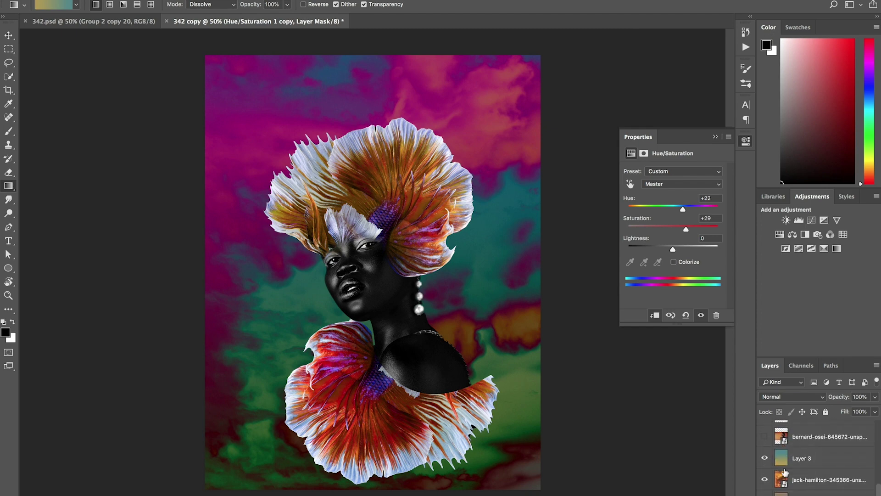
scroll(785, 472, "up", 6)
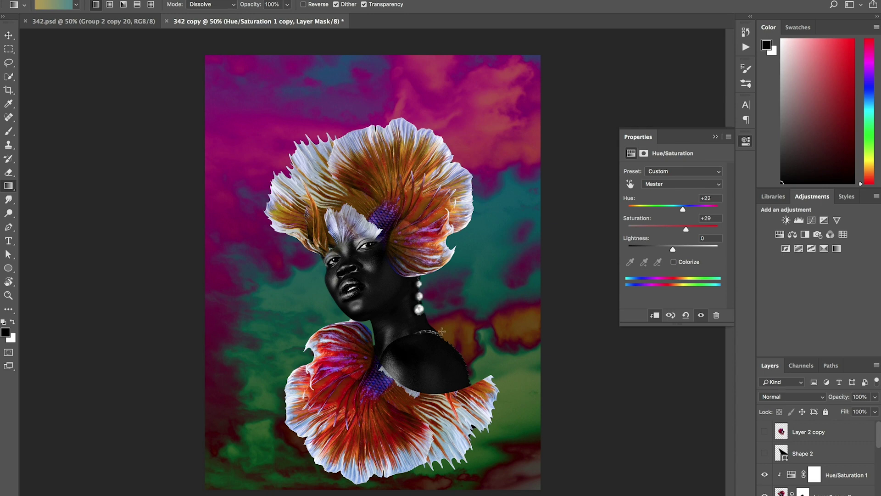
key("v")
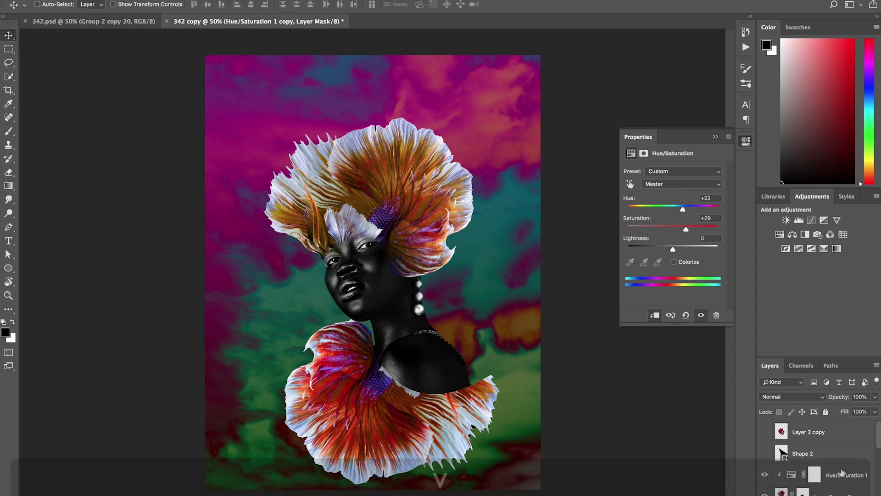
scroll(842, 472, "down", 2)
key("alt+bracketleft")
key("b")
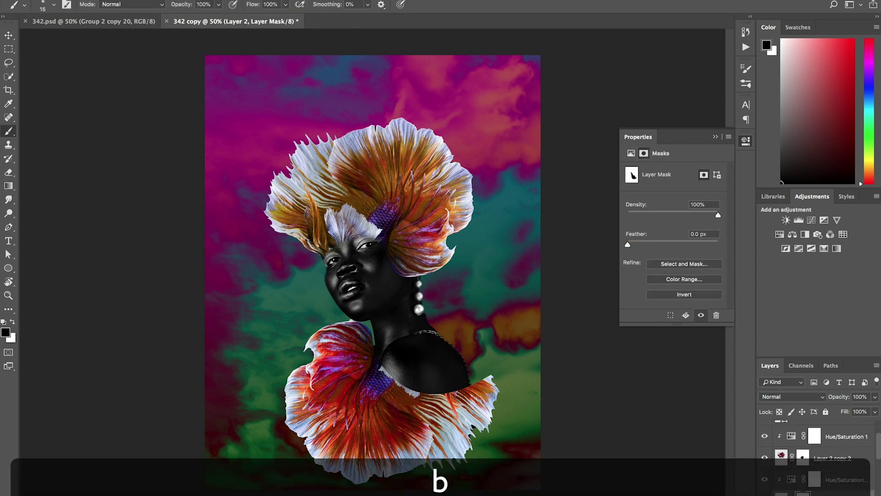
key("super+equal")
key("super+equal")
key("bracketright")
key("bracketright")
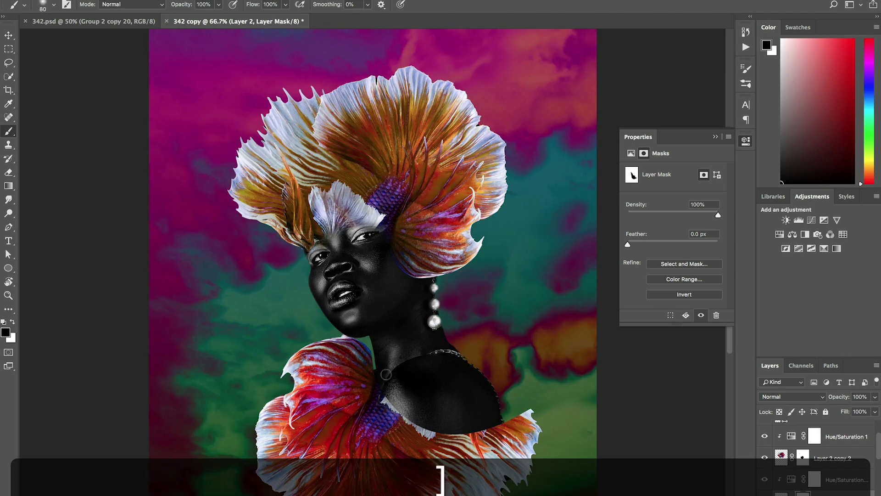
key("bracketright")
key("bracketright")
key("bracketright")
key("bracketright")
Step: Paint the collar mask along the shoulder, undo stray strokes, and zoom back out to 50%
mouse_move(434, 416)
left_mouse_down()
mouse_move(464, 407)
mouse_move(468, 415)
mouse_move(400, 410)
left_mouse_up()
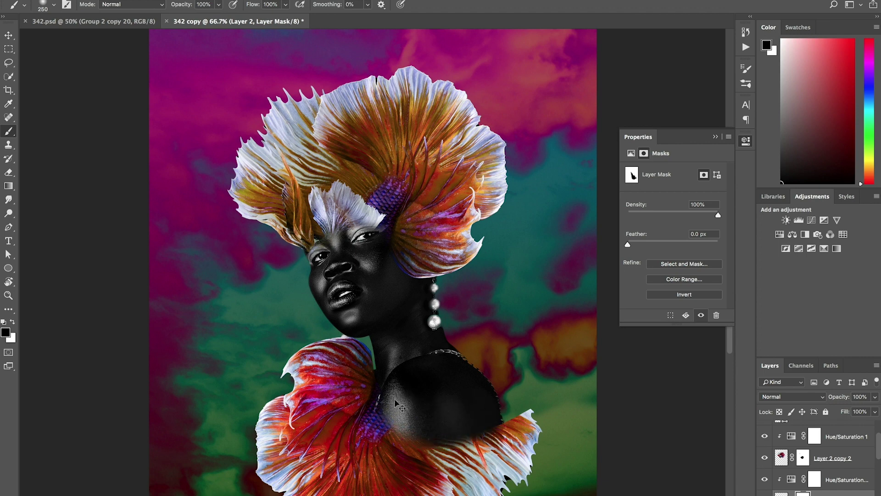
key("super+z")
key("bracketright")
key("bracketright")
key("bracketright")
key("bracketright")
key("bracketright")
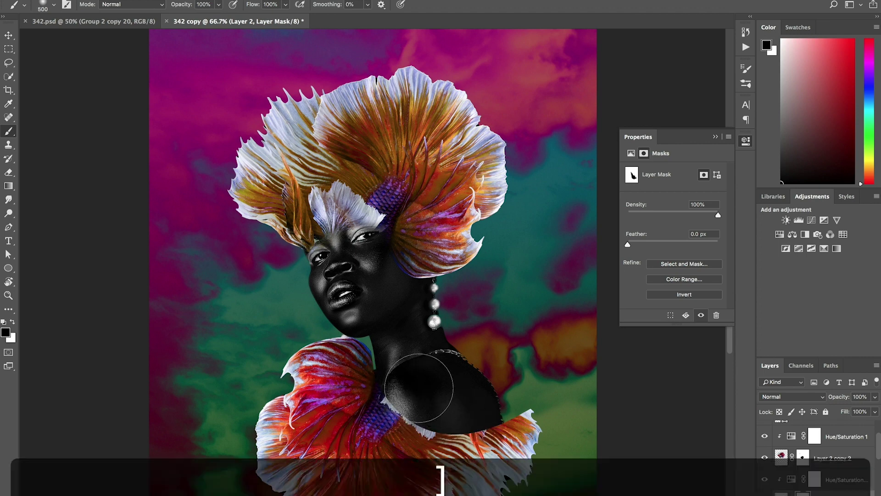
mouse_move(437, 401)
left_mouse_down()
mouse_move(464, 407)
mouse_move(427, 377)
mouse_move(395, 385)
mouse_move(456, 373)
left_mouse_up()
key("super+z")
key("super+minus")
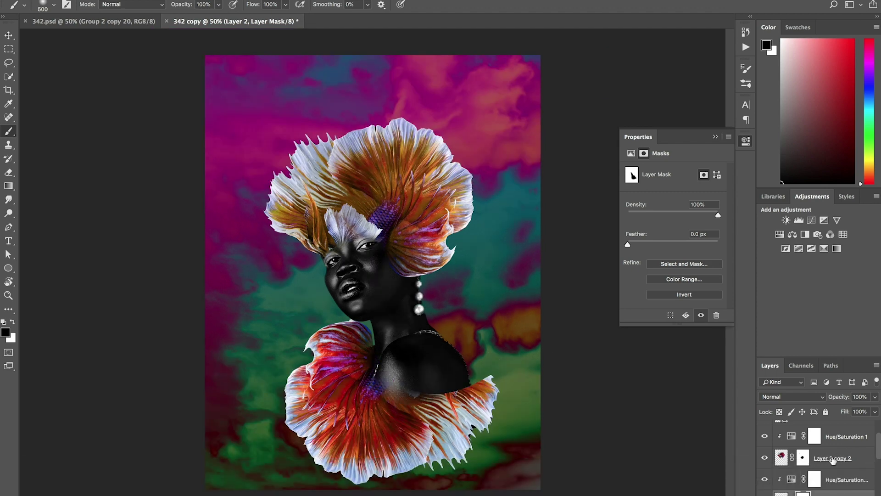
Step: Select the woman and fin layers and move them higher and slightly left with Free Transform
scroll(839, 452, "up", 1)
left_click(840, 452)
scroll(839, 453, "down", 3)
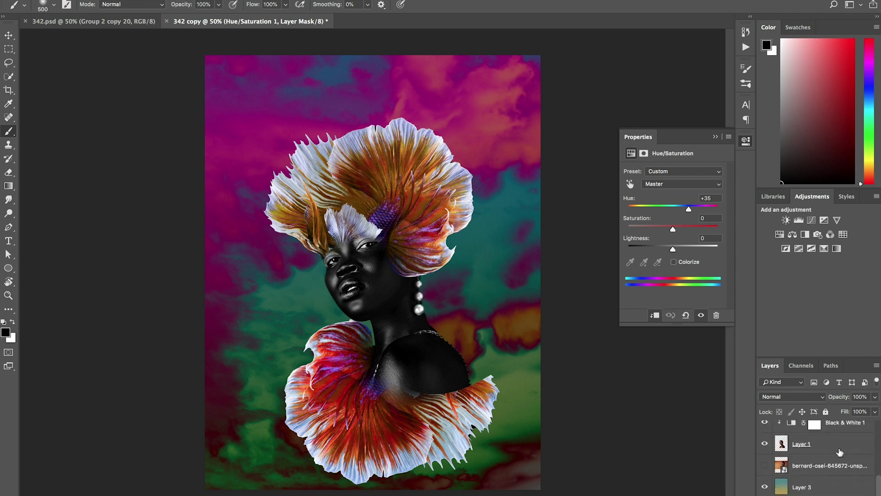
left_click(839, 452, "shift")
key("shift+super+t")
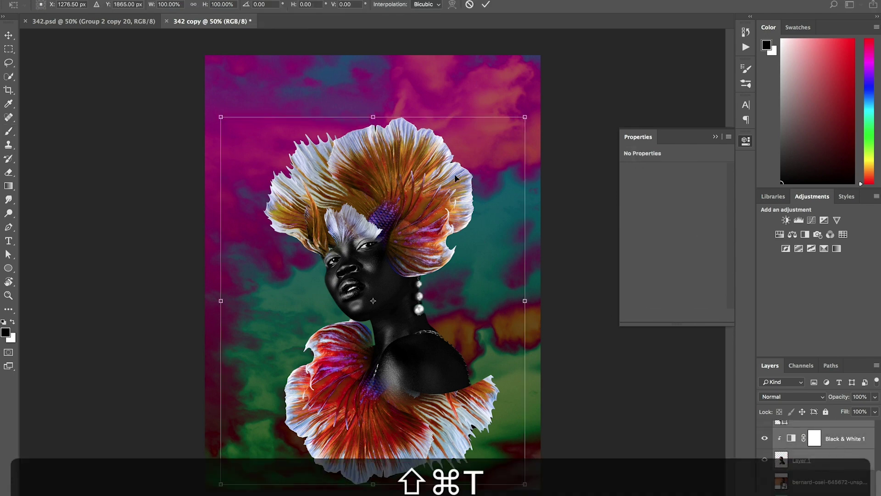
left_click_drag(436, 185, 433, 158)
key("Return")
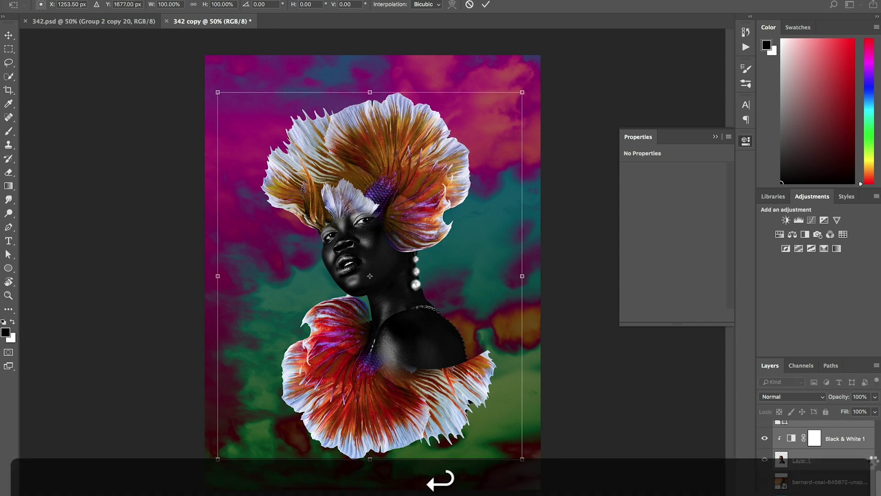
key("b")
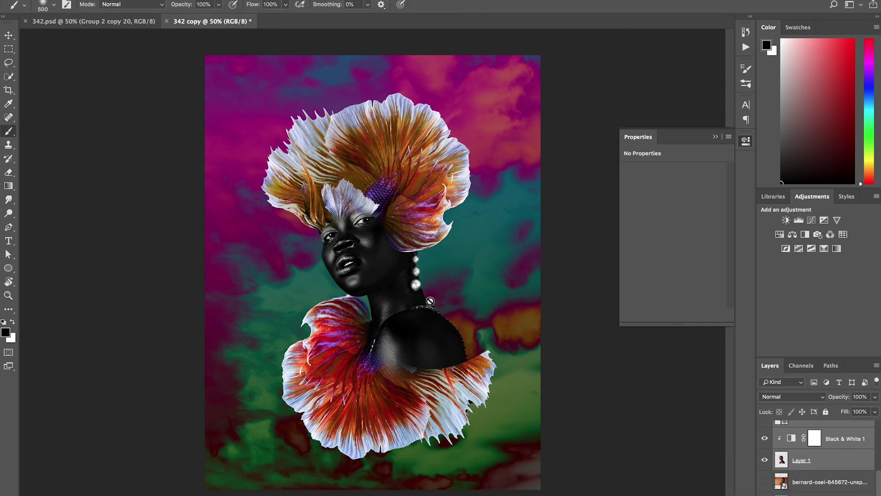
Step: Try a Hue/Saturation adjustment on background Layer 3, delete it, and close Properties
left_click(802, 493)
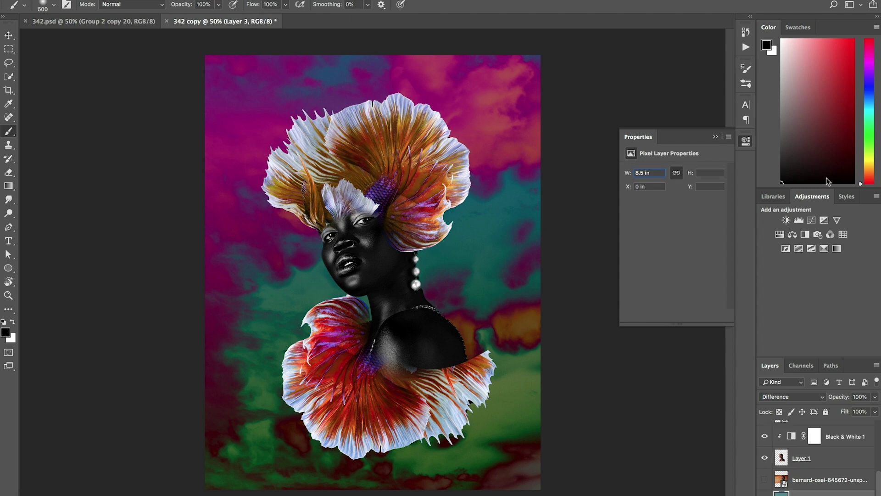
left_click(780, 234)
left_click_drag(669, 212, 694, 207)
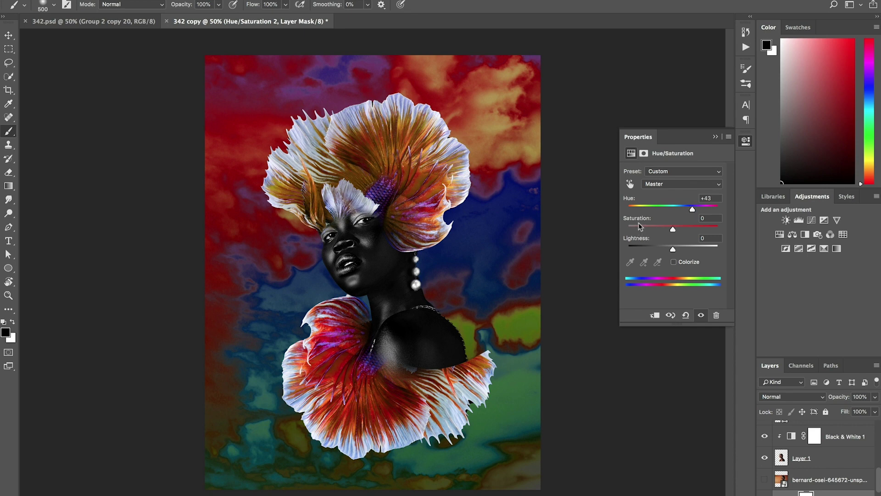
left_click_drag(640, 229, 627, 229)
key("BackSpace")
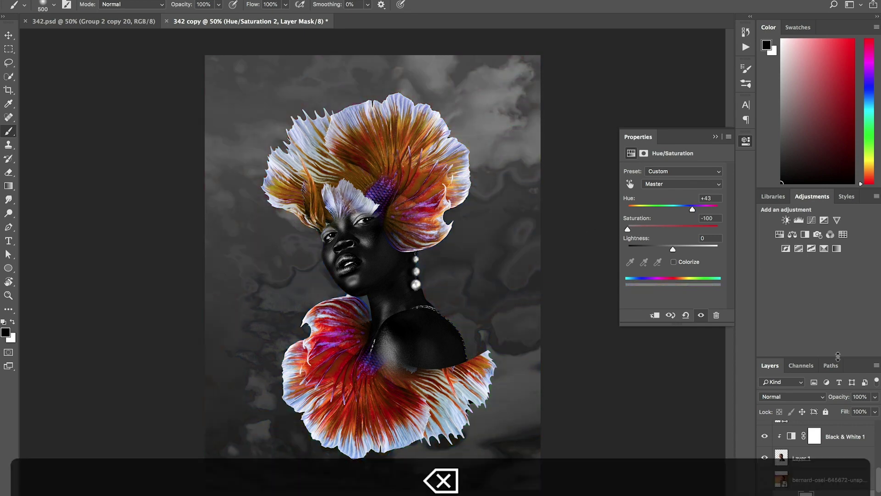
left_click(715, 137)
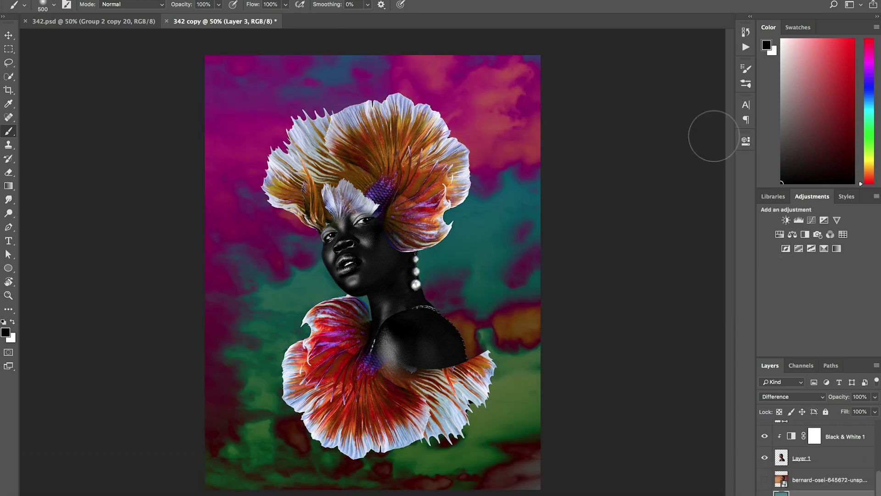